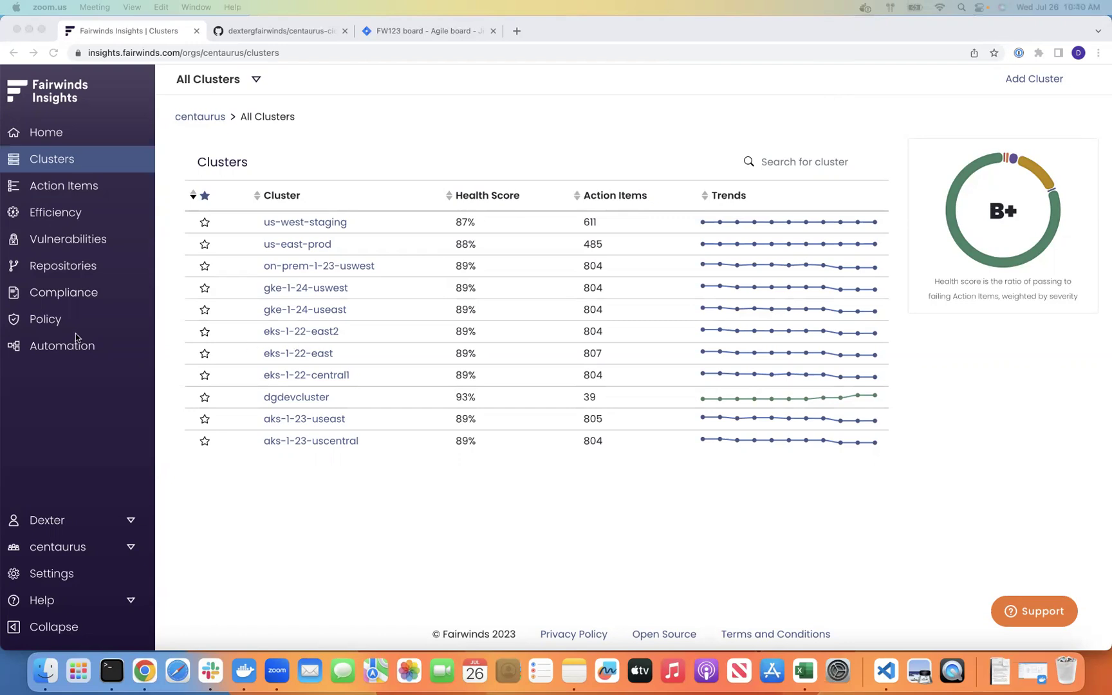
# Open the organization's policies, filter them by the Admission action Block, and review the filtered list.
pyautogui.click(54, 329)
pyautogui.click(54, 329)
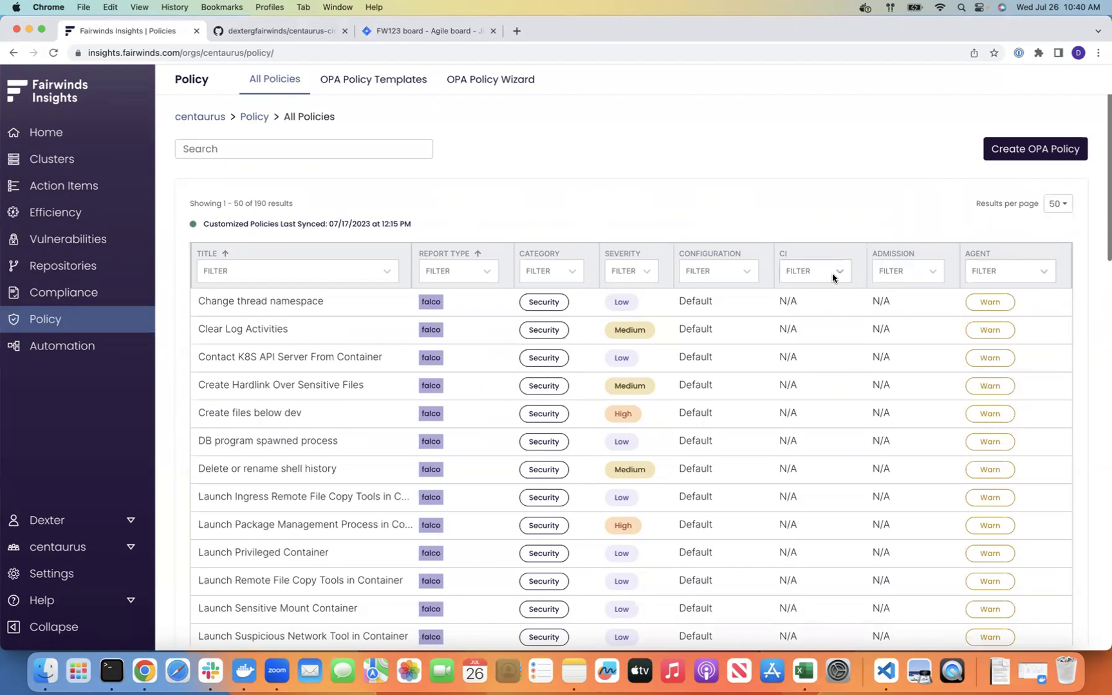
pyautogui.click(897, 277)
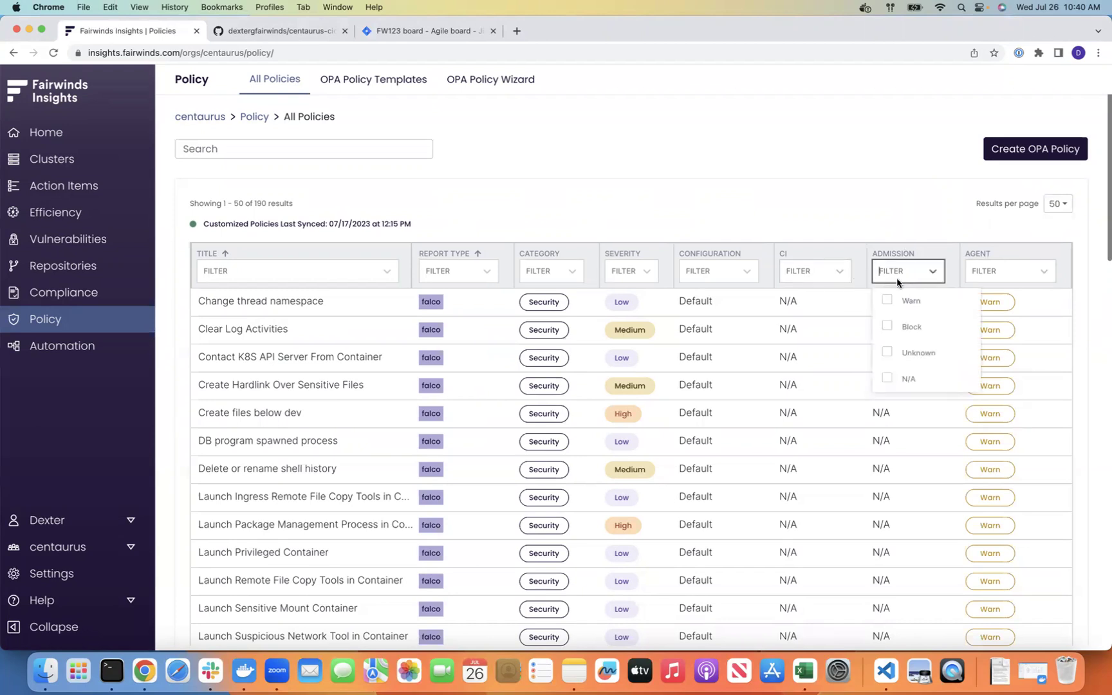
pyautogui.click(1046, 273)
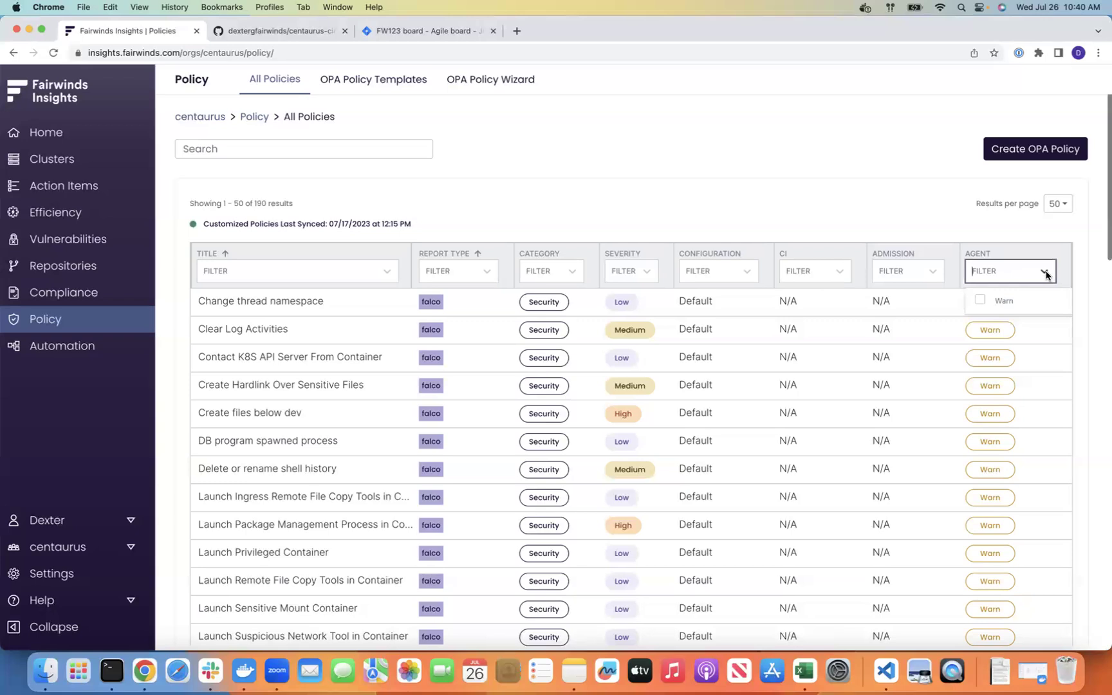
pyautogui.click(937, 272)
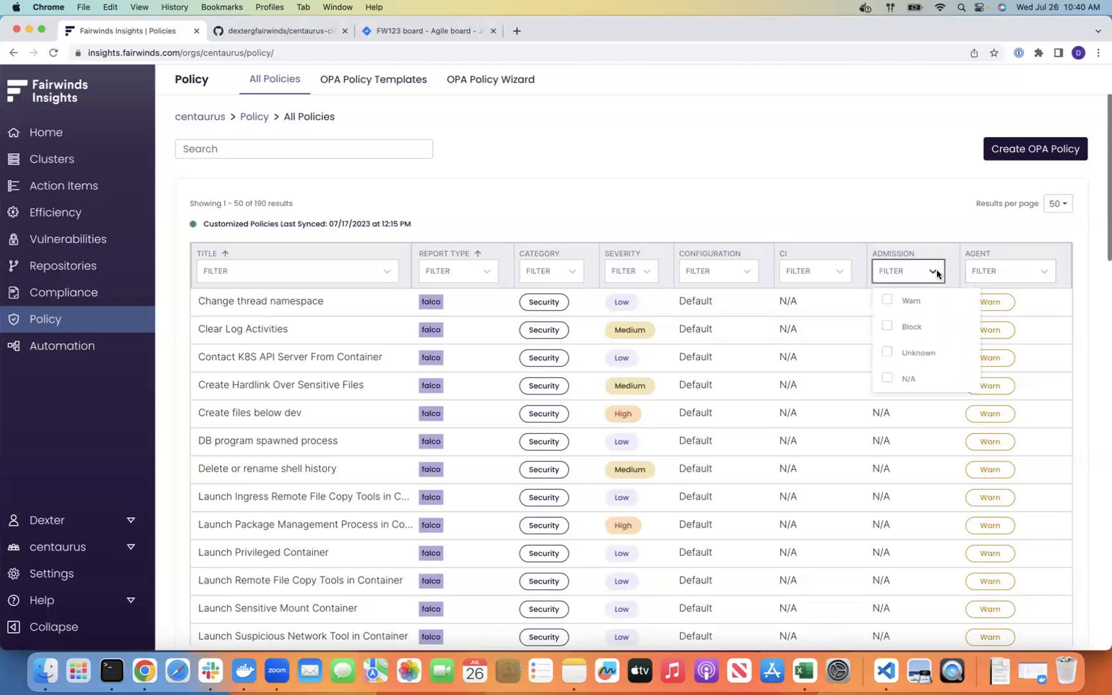
pyautogui.click(914, 335)
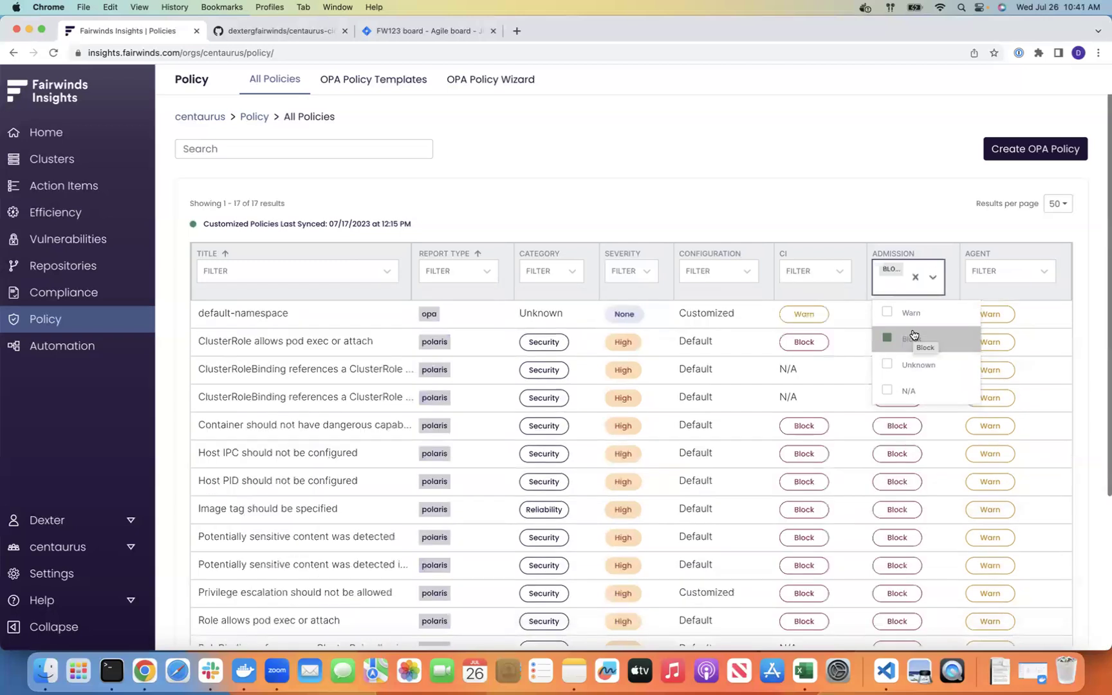
pyautogui.click(894, 178)
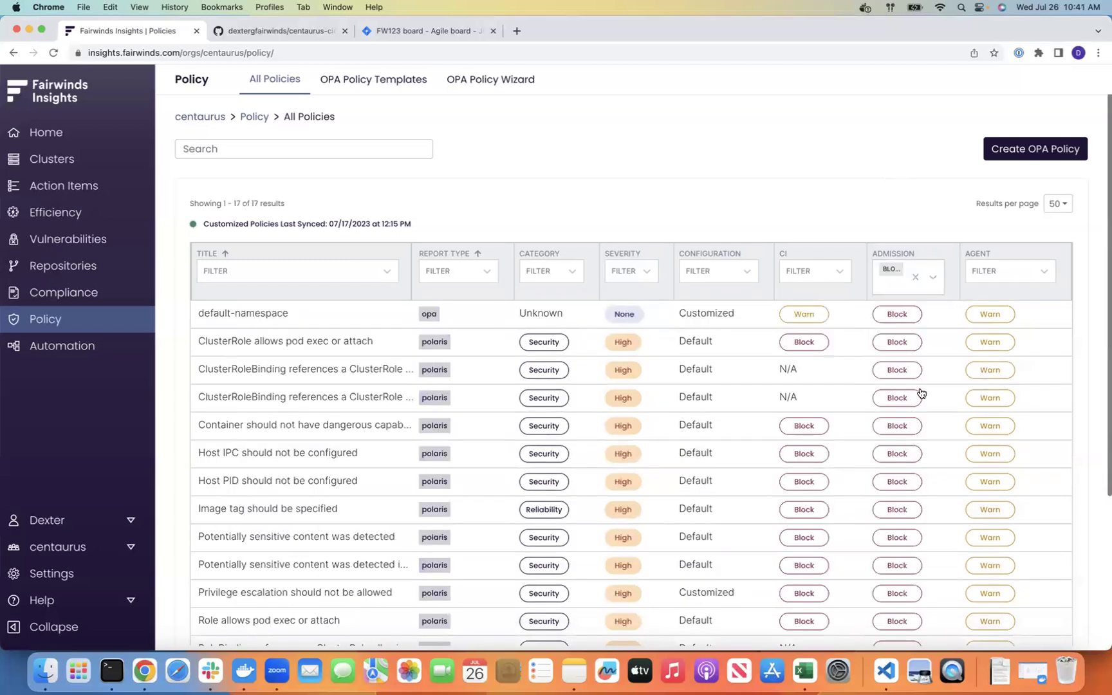
pyautogui.scroll(-3, 922, 392)
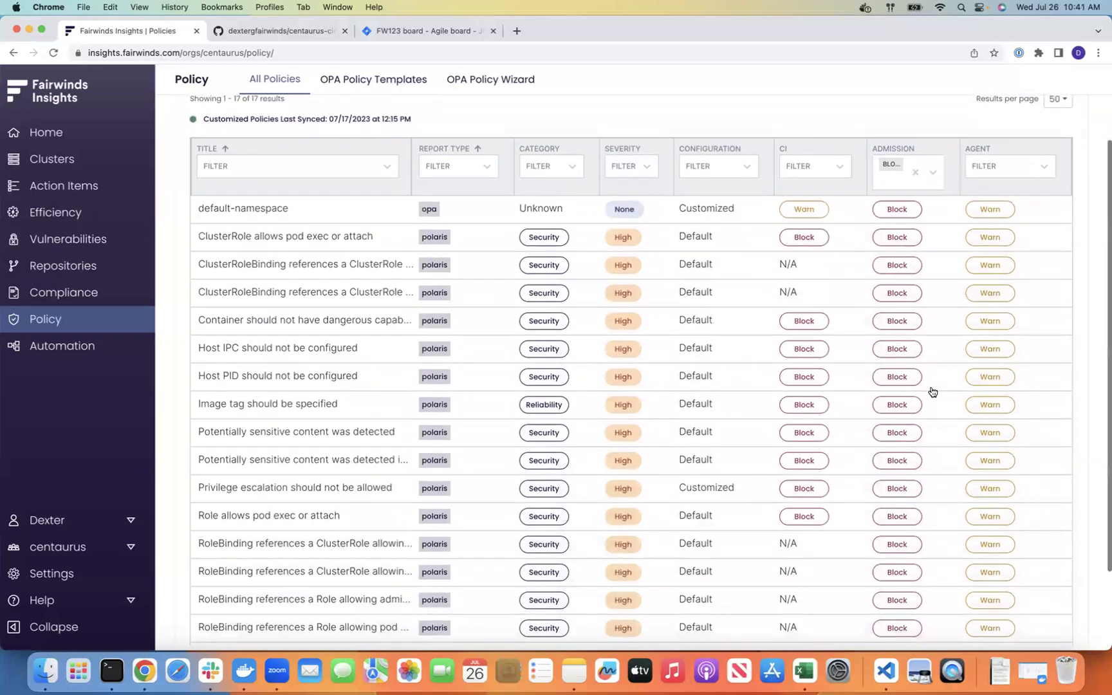
pyautogui.scroll(-2, 933, 391)
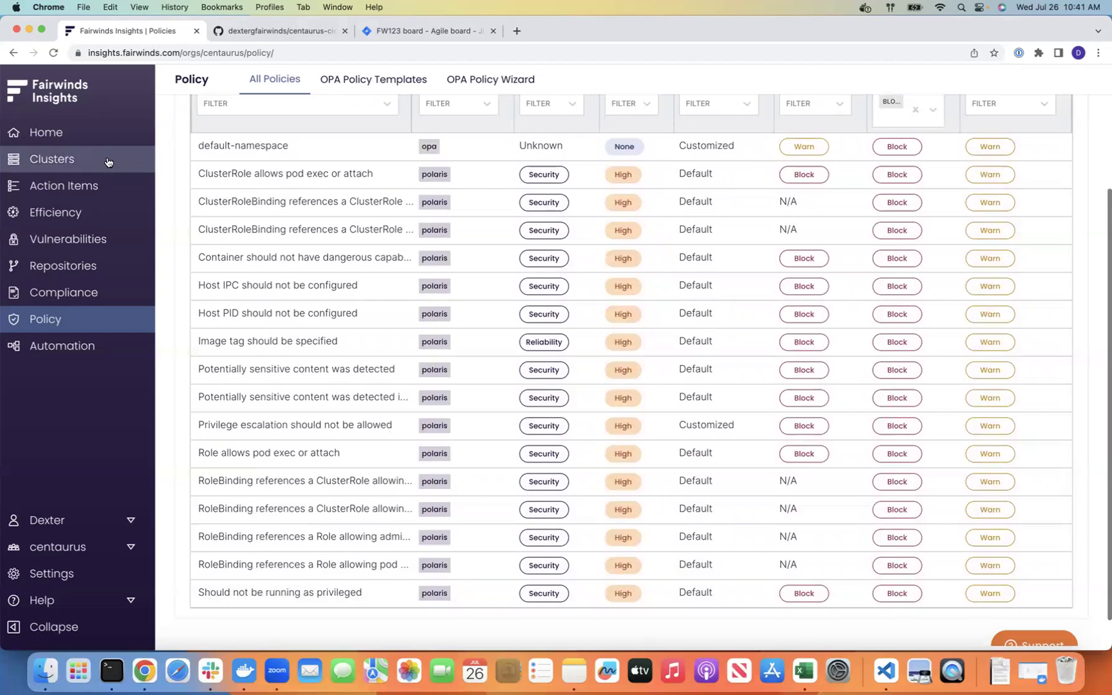
# View the Admission Controller's configuration in the Install Hub of the dgdevcluster cluster.
pyautogui.click(77, 167)
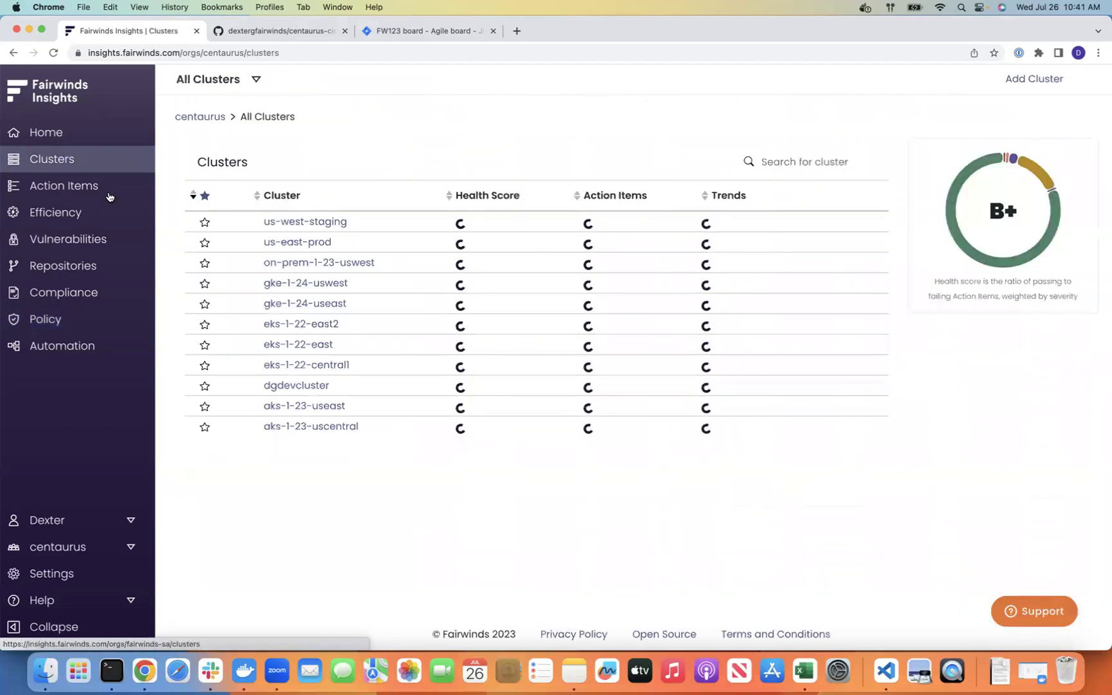
pyautogui.click(302, 398)
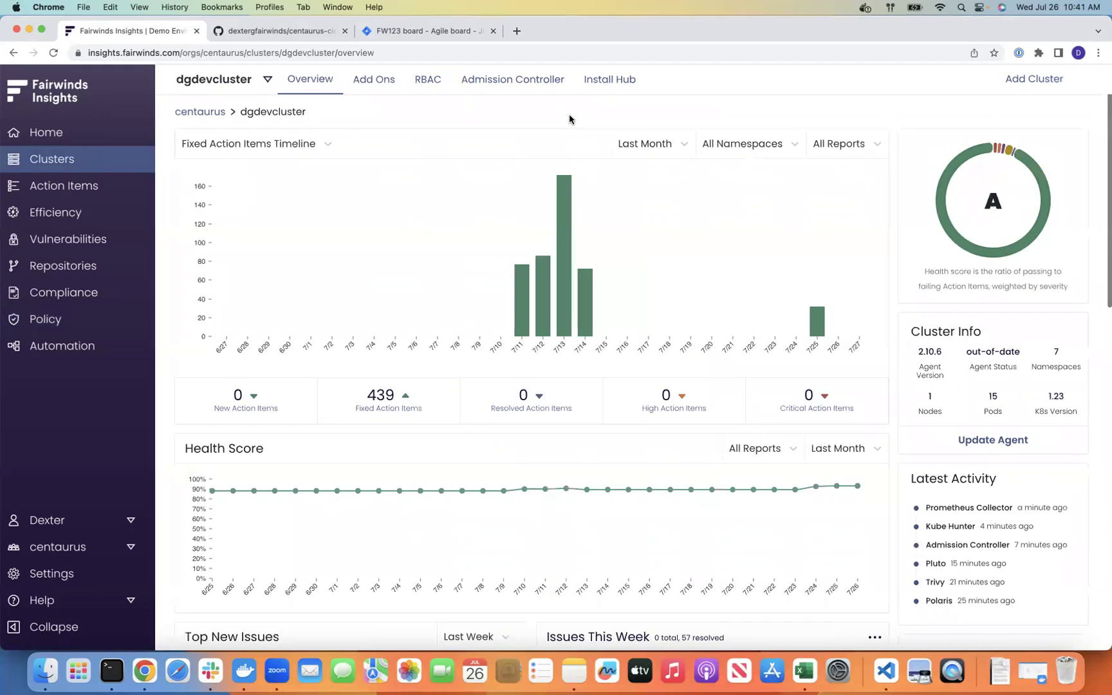
pyautogui.click(615, 79)
pyautogui.scroll(-10, 728, 200)
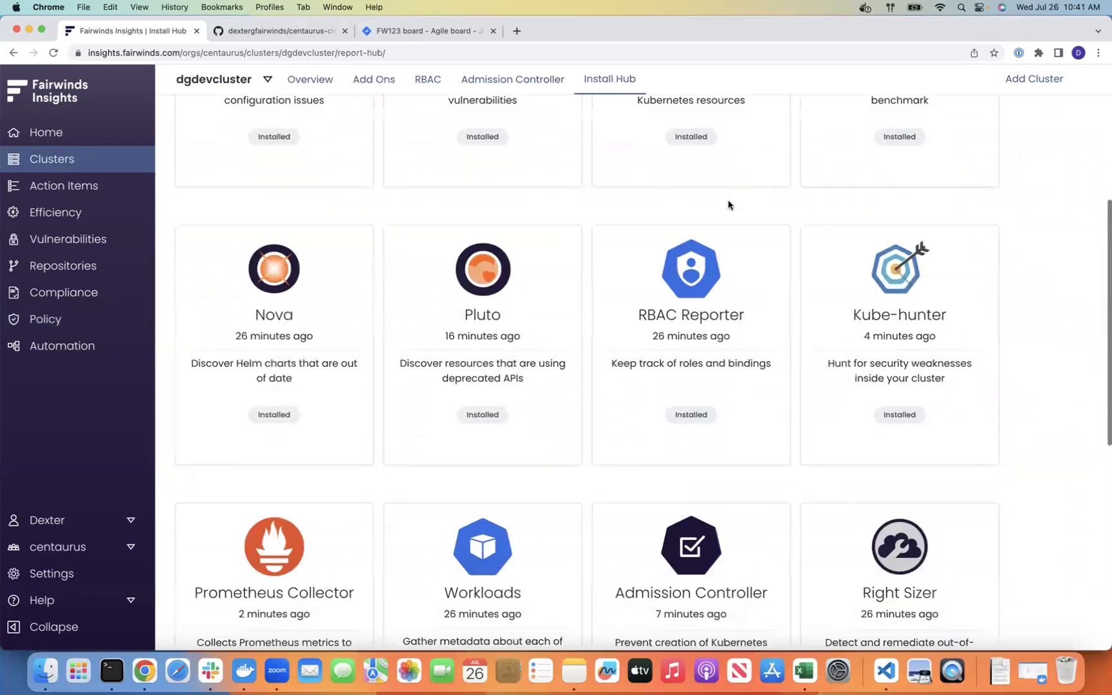
pyautogui.click(728, 241)
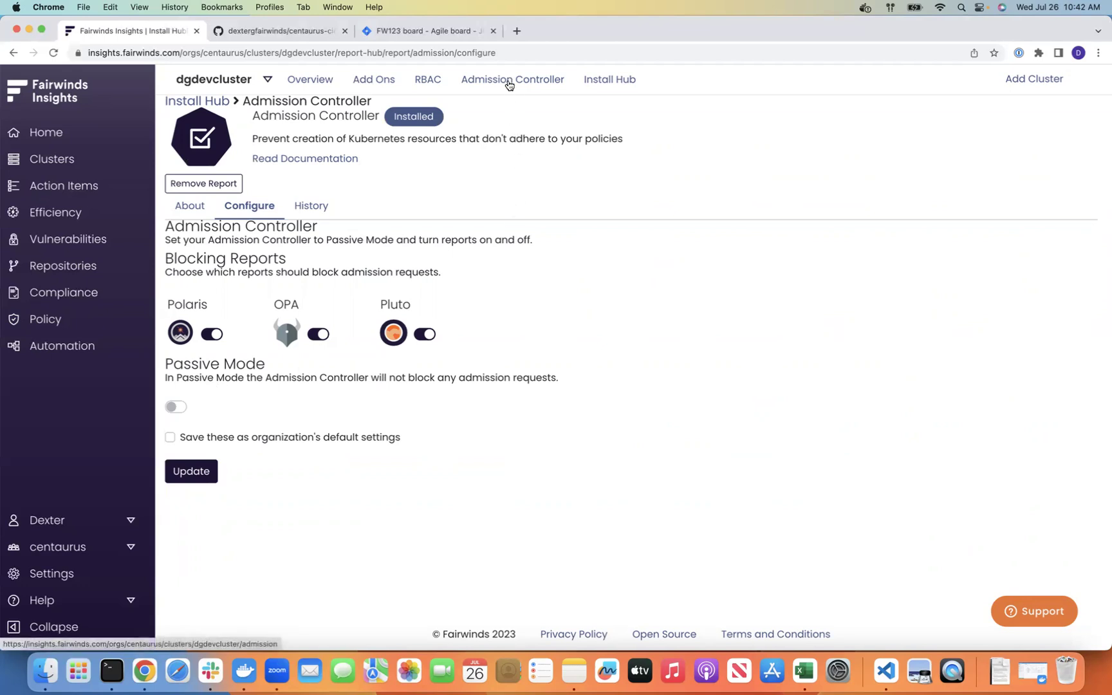
# View dgdevcluster's admission request history and inspect its date range and result filter options.
pyautogui.click(509, 84)
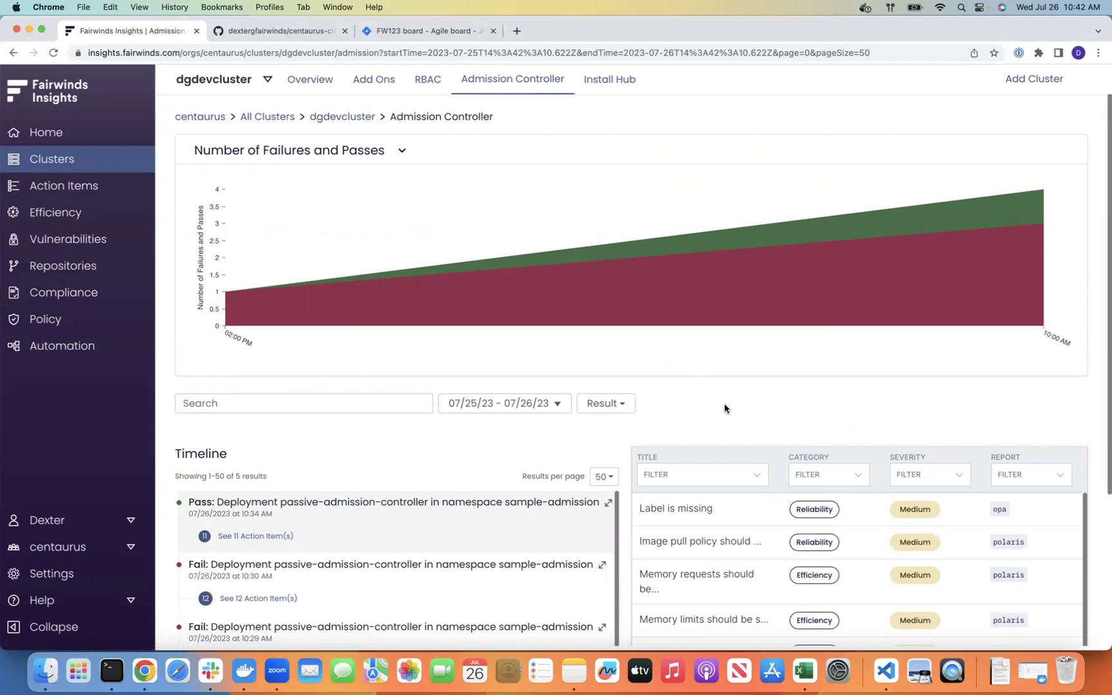
pyautogui.click(558, 404)
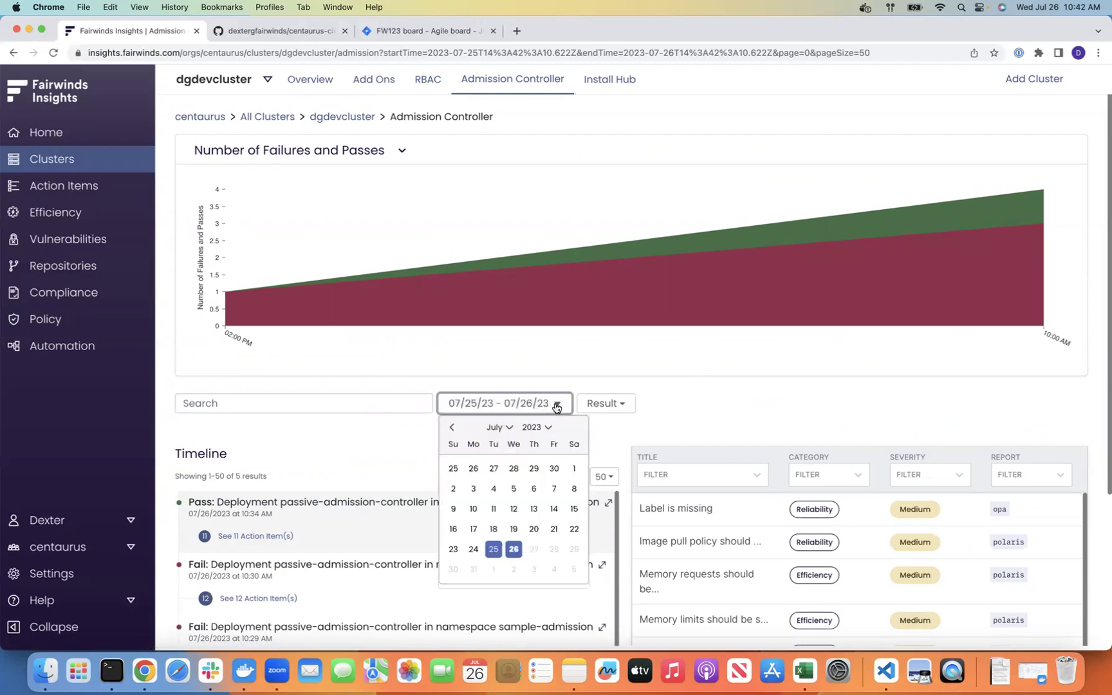
pyautogui.click(628, 407)
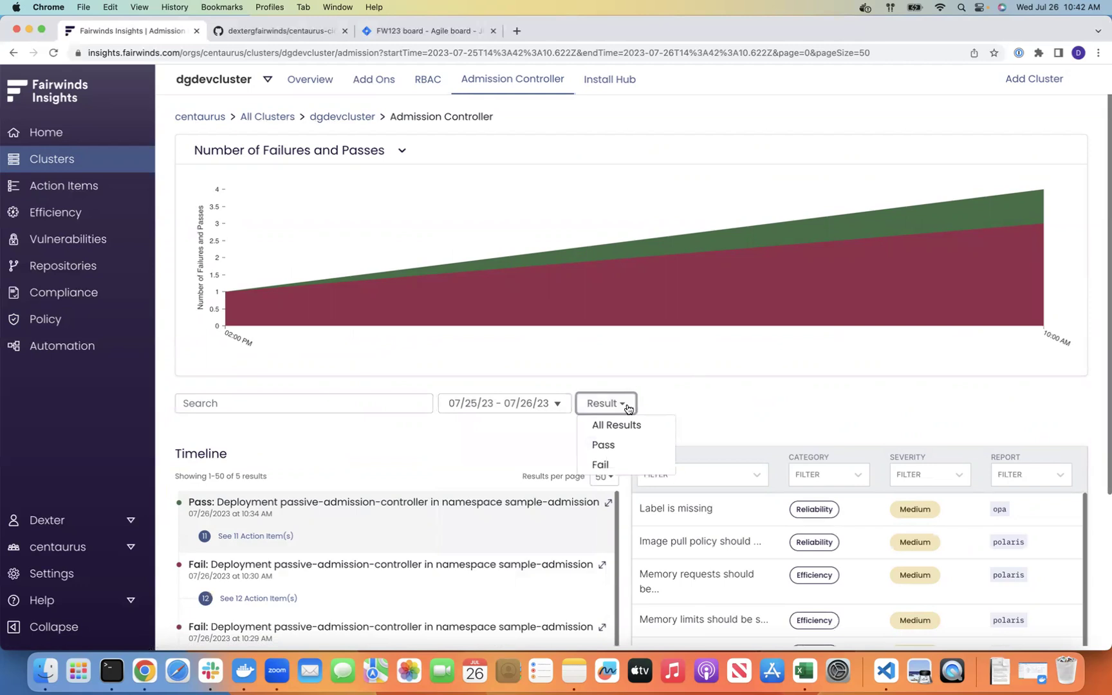
pyautogui.click(628, 408)
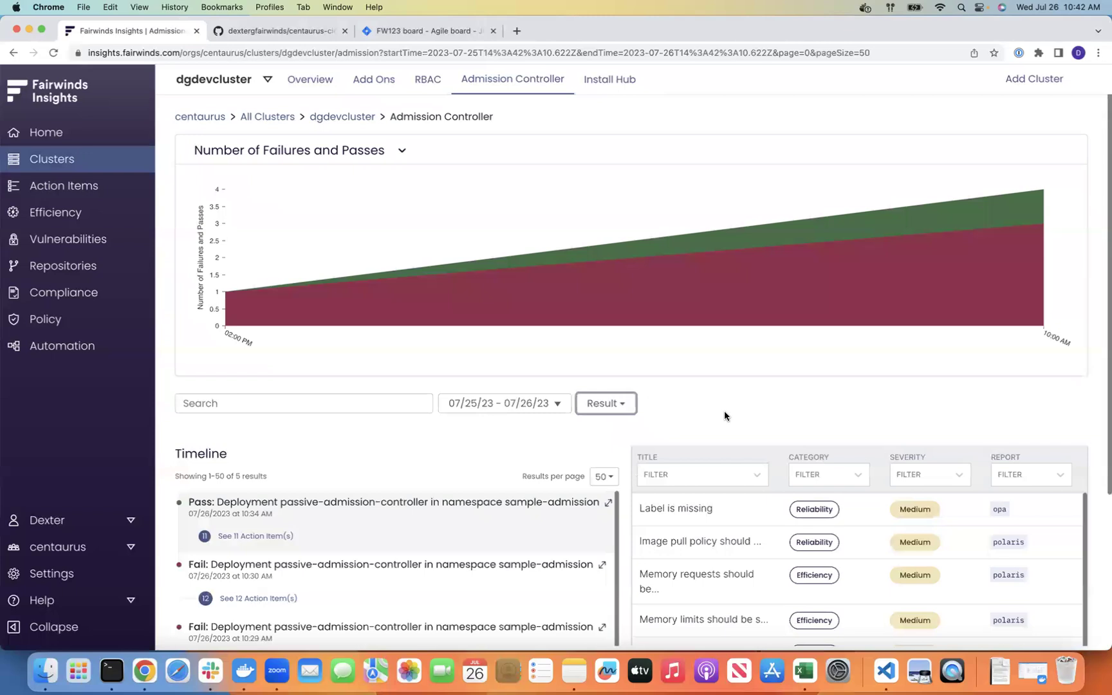
# Switch to the Terminal beside the code editor and run kubectl apply -f deploy.yaml.
pyautogui.hotkey('ctrl', 'Up')
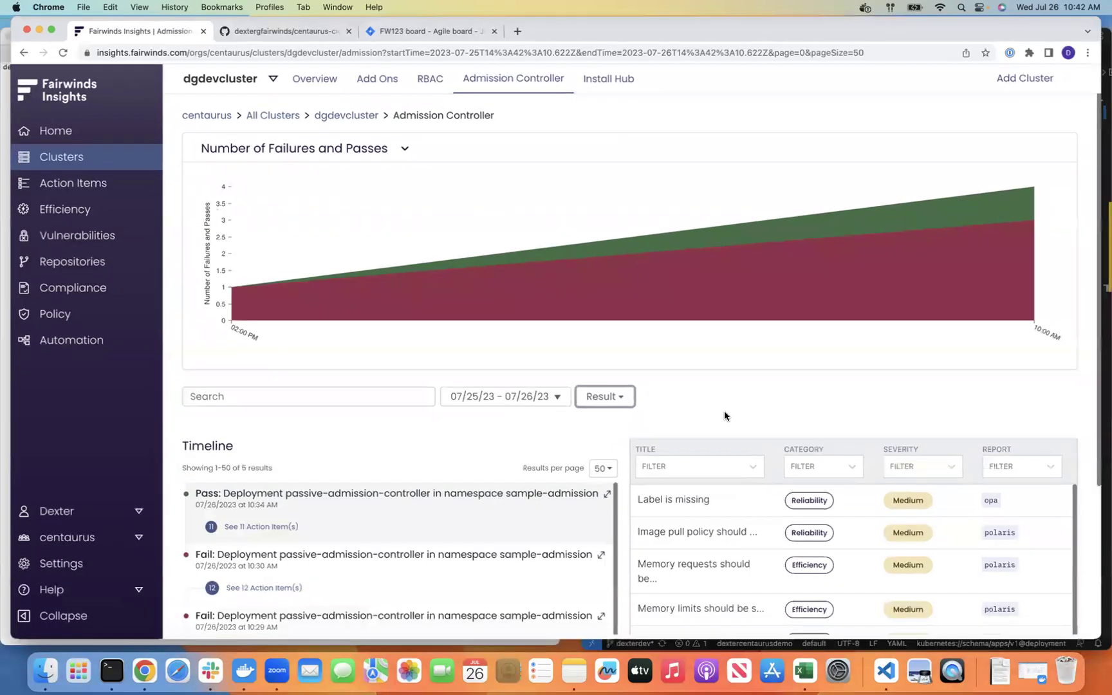
pyautogui.hotkey('ctrl', 'Up')
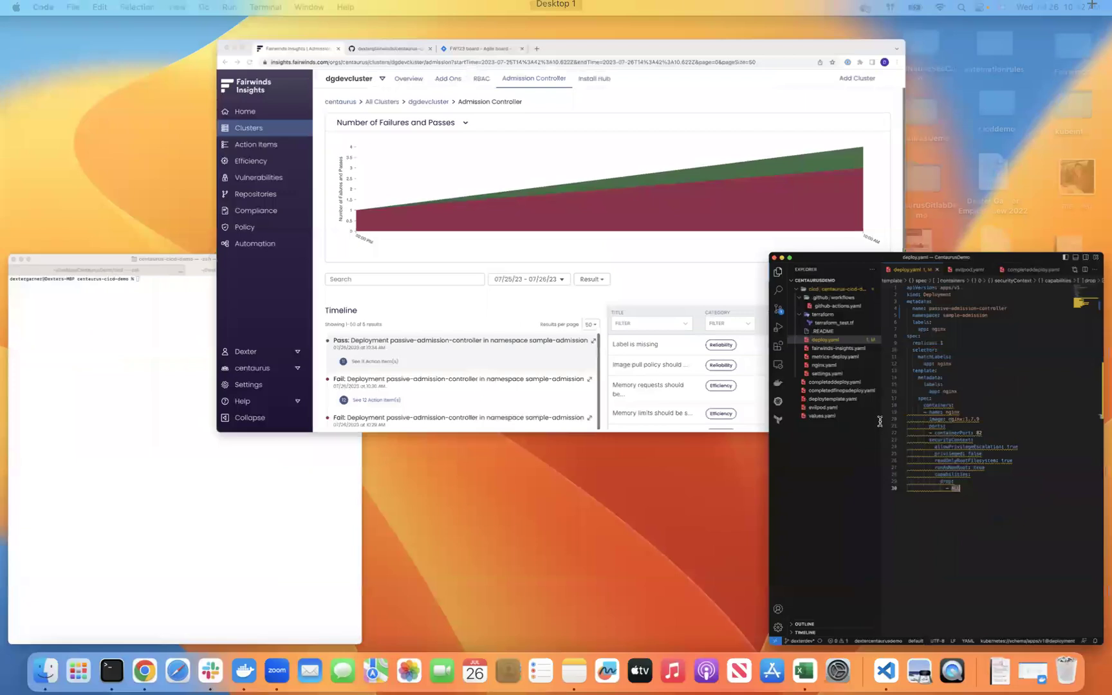
pyautogui.click(880, 425)
pyautogui.hotkey('ctrl', 'Up')
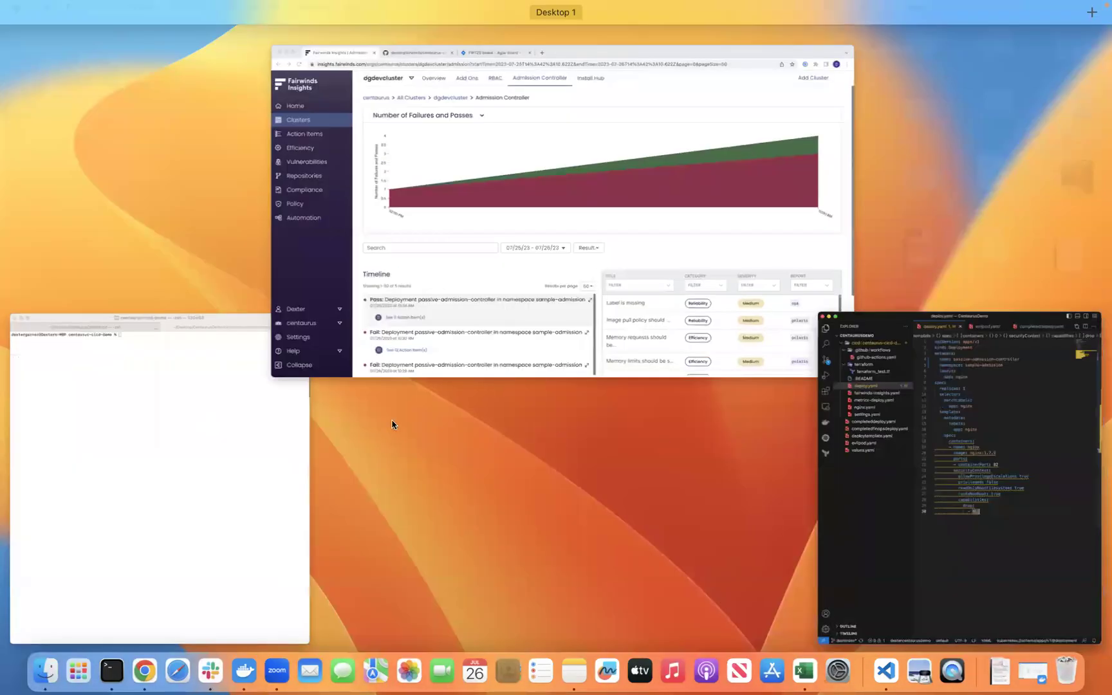
pyautogui.click(217, 480)
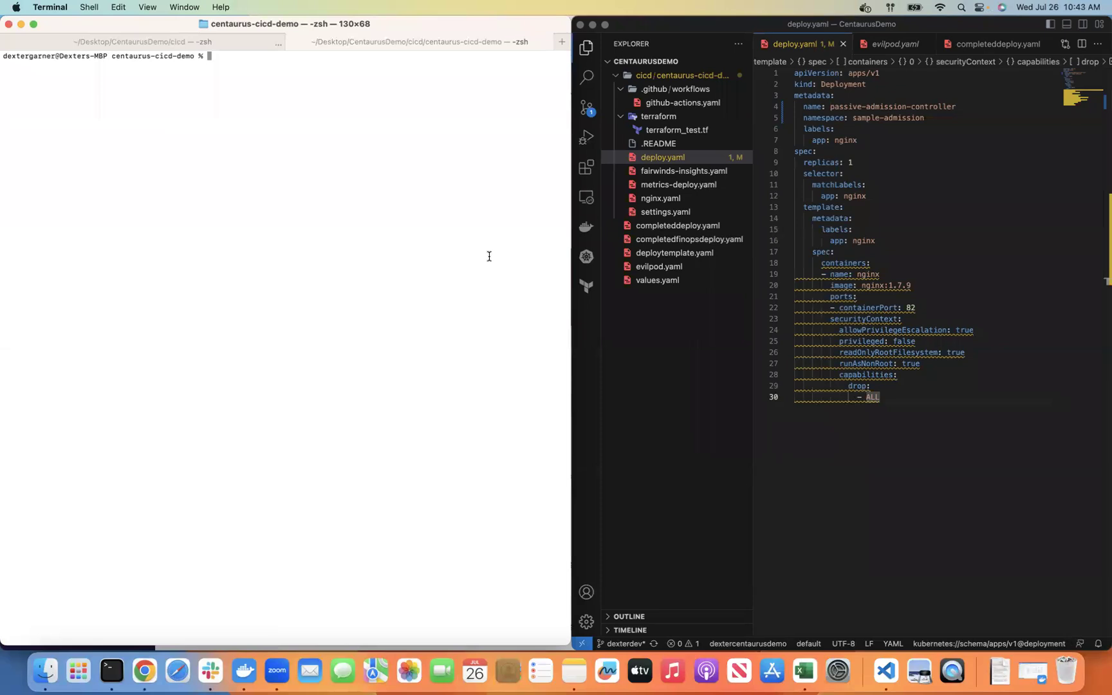
pyautogui.write('kubectl apply -f a')
pyautogui.write('eploy.yaml')
pyautogui.press('Return')
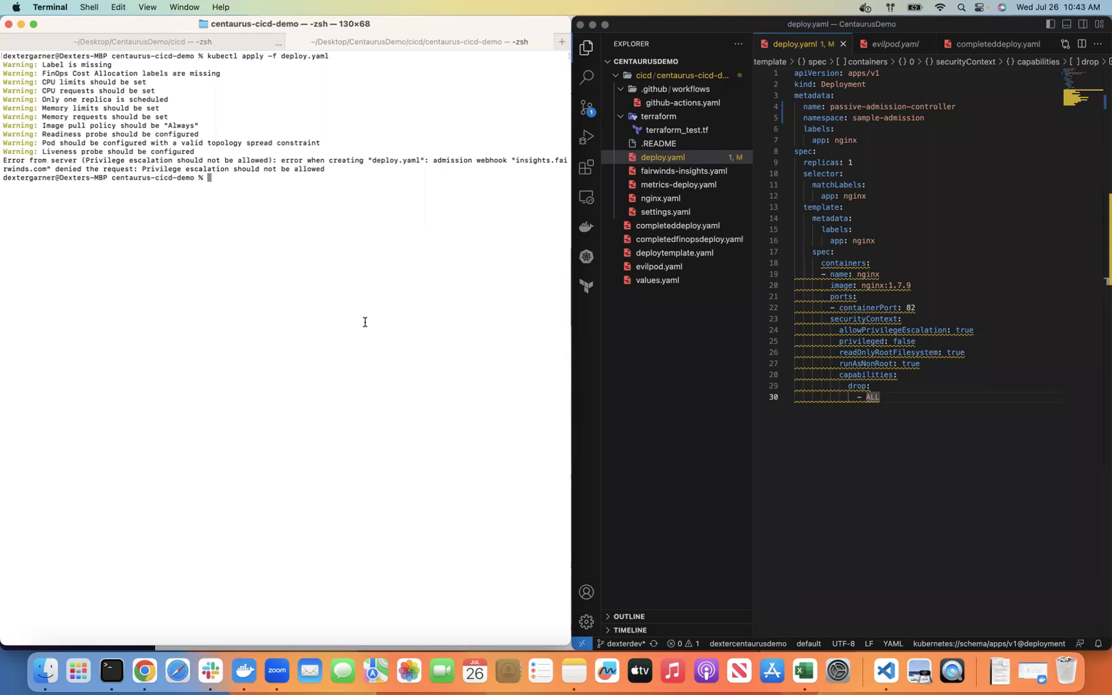
# Switch back to Chrome, reload dgdevcluster's admission request history, and examine the latest entries in the timeline.
pyautogui.click(144, 671)
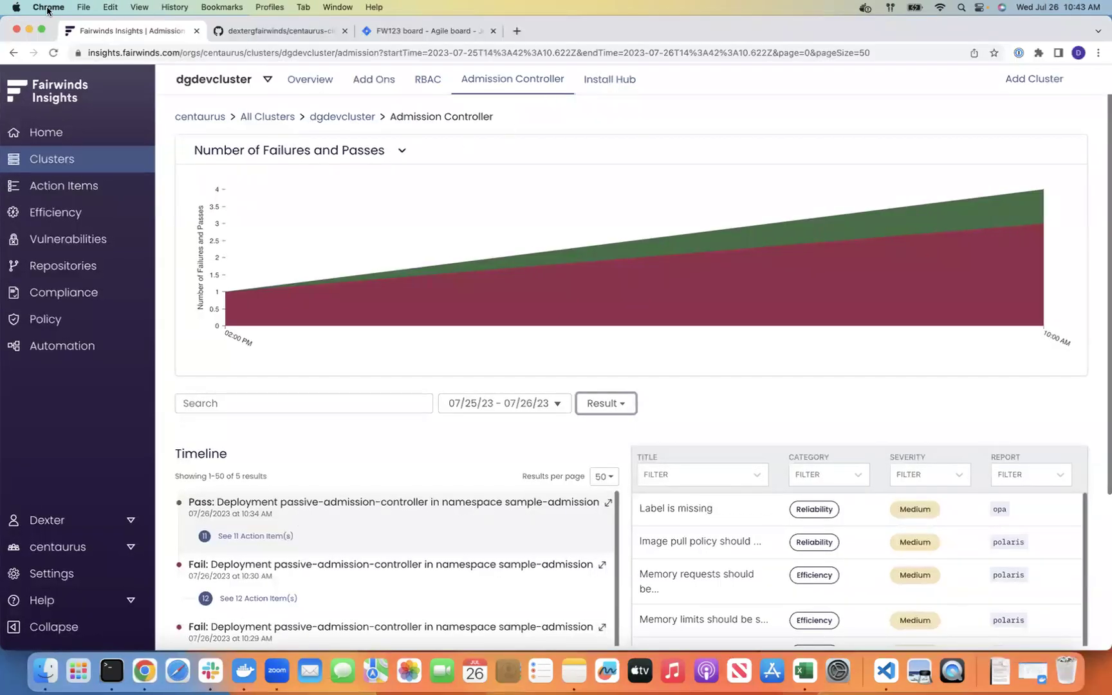
pyautogui.click(65, 164)
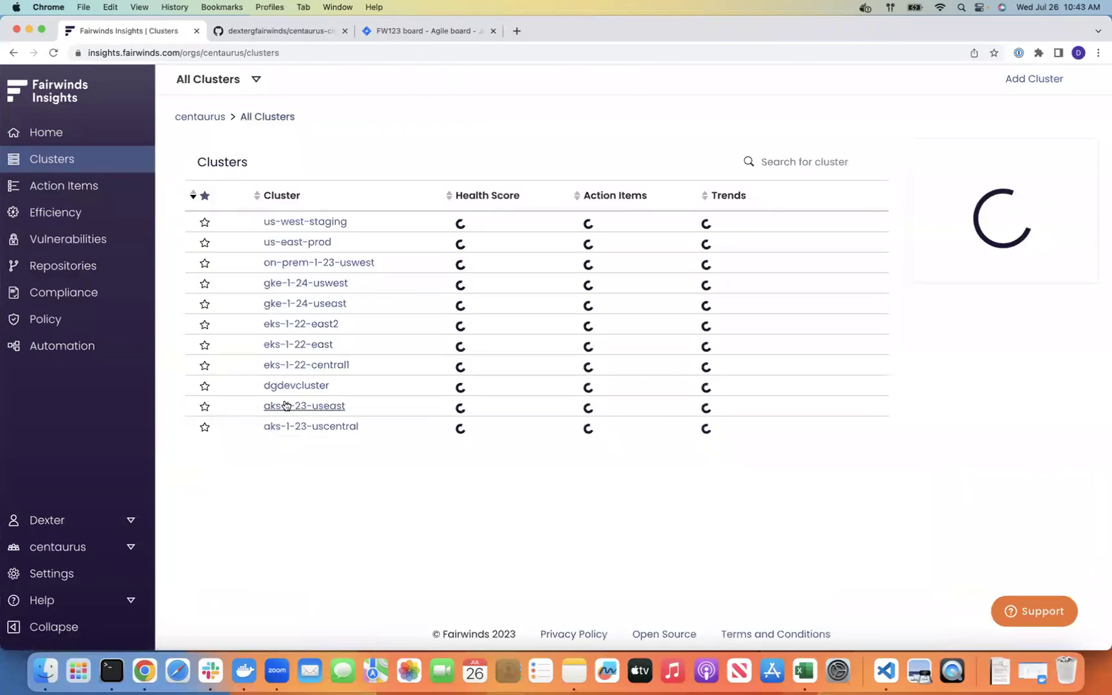
pyautogui.click(293, 385)
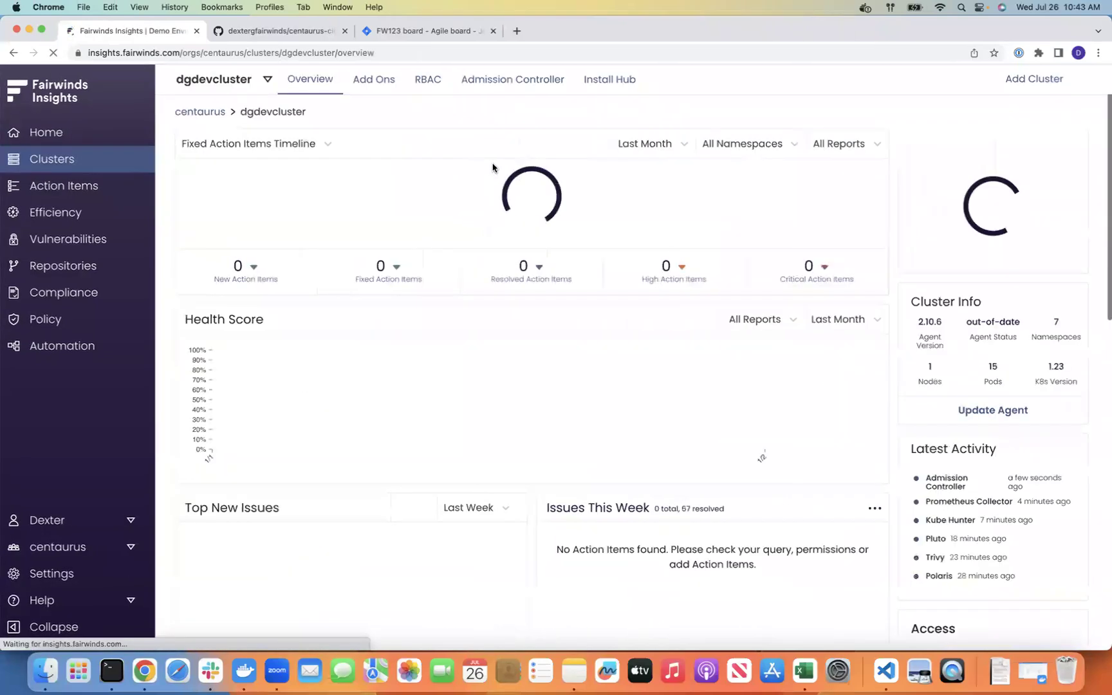
pyautogui.click(518, 80)
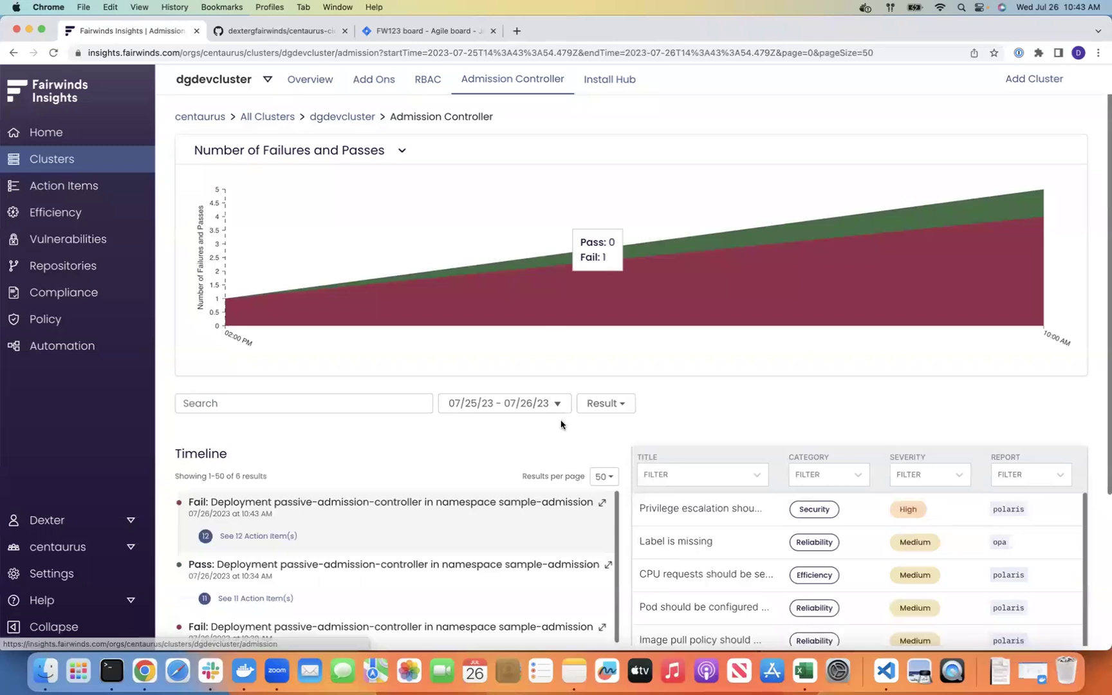
pyautogui.scroll(-2, 560, 424)
pyautogui.scroll(-1, 412, 444)
pyautogui.scroll(1, 332, 441)
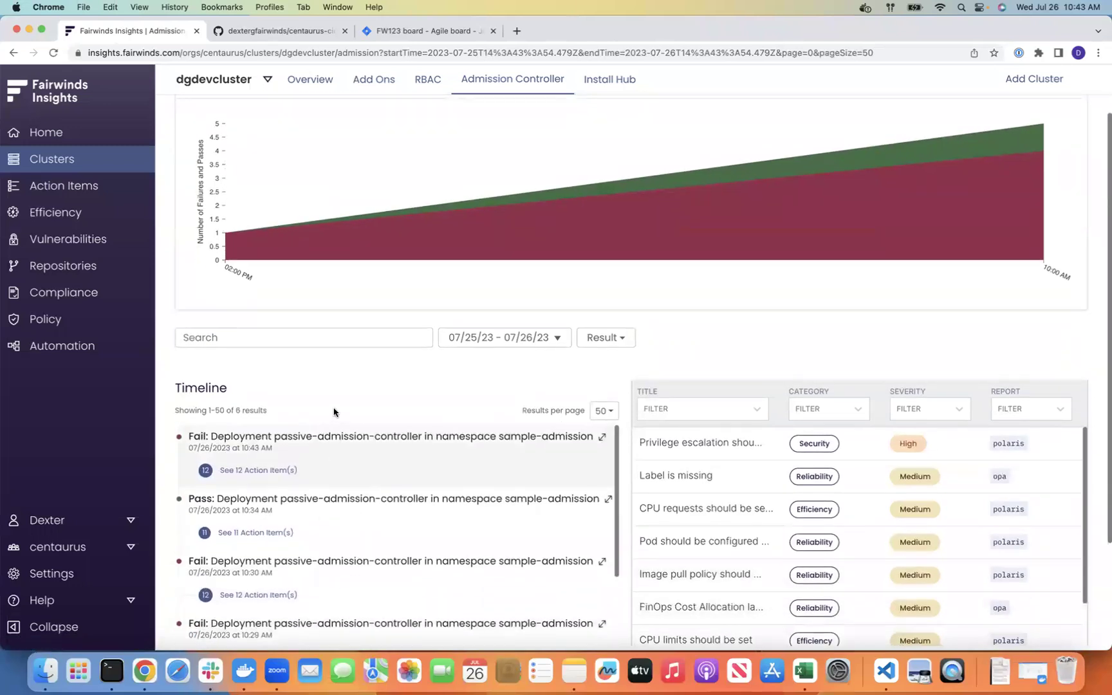
pyautogui.scroll(-3, 338, 380)
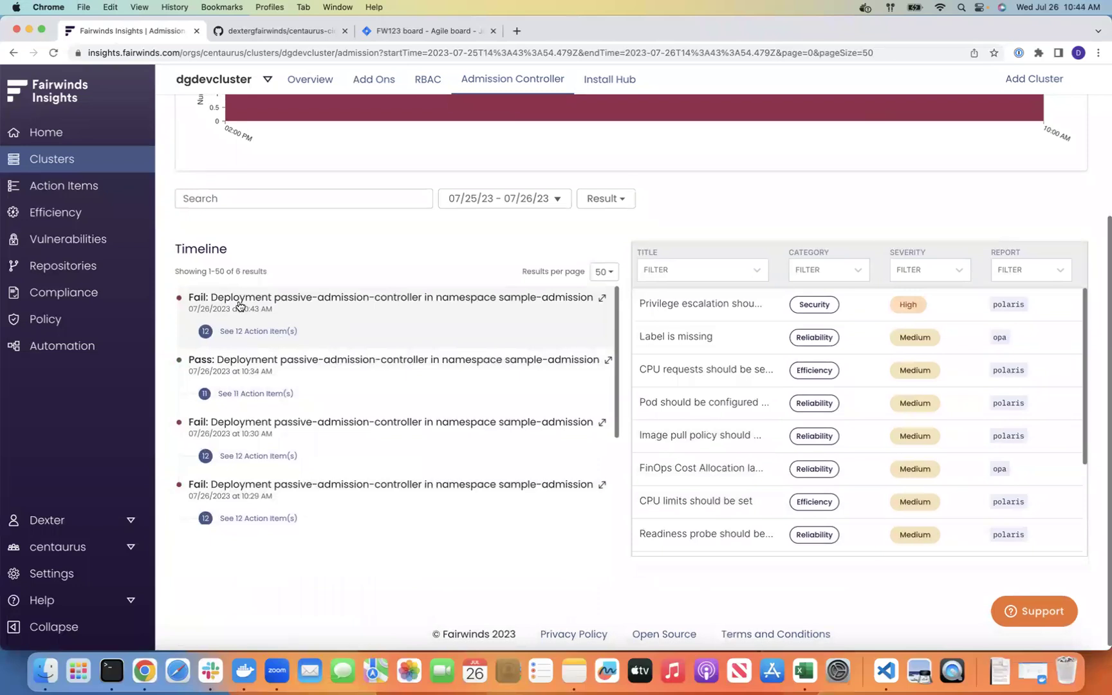
# Read the remediation and example for the "Privilege escalation should not be allowed" finding, highlighting its securityContext lines, and close the details.
pyautogui.click(739, 311)
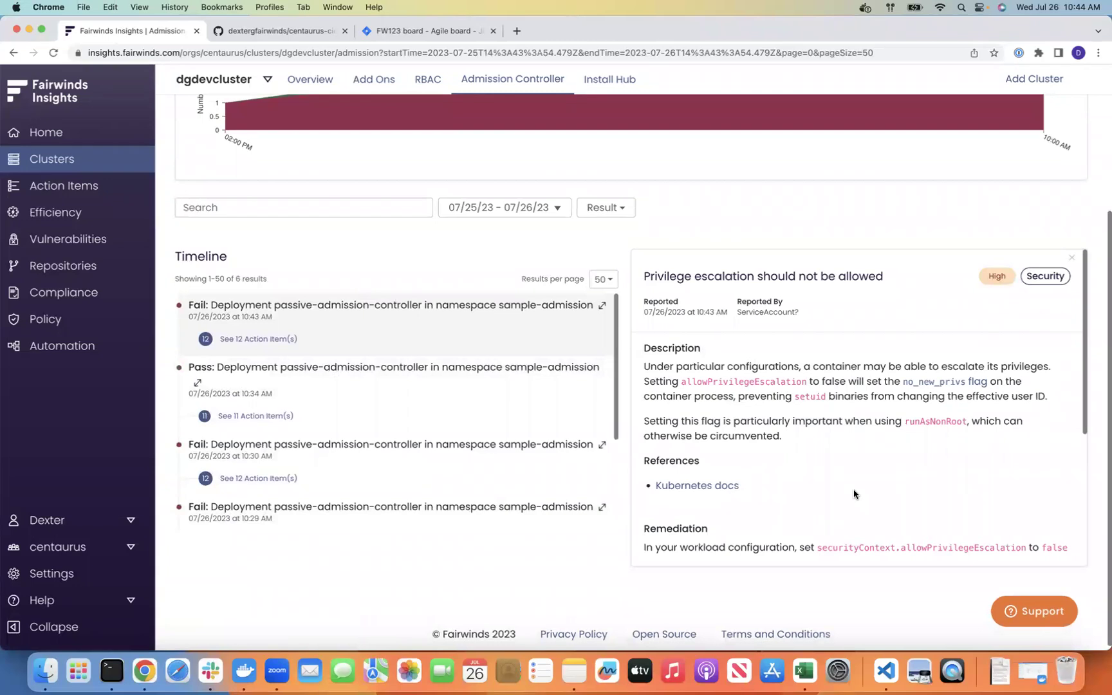
pyautogui.scroll(-5, 854, 494)
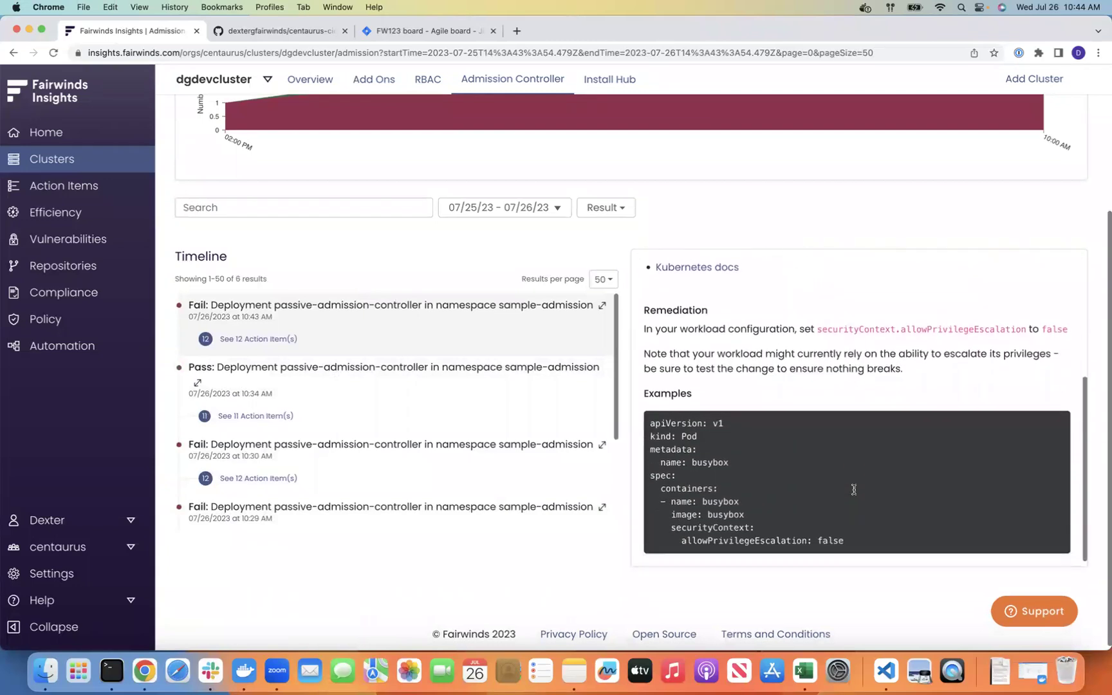
pyautogui.moveTo(846, 534); pyautogui.dragTo(673, 520)
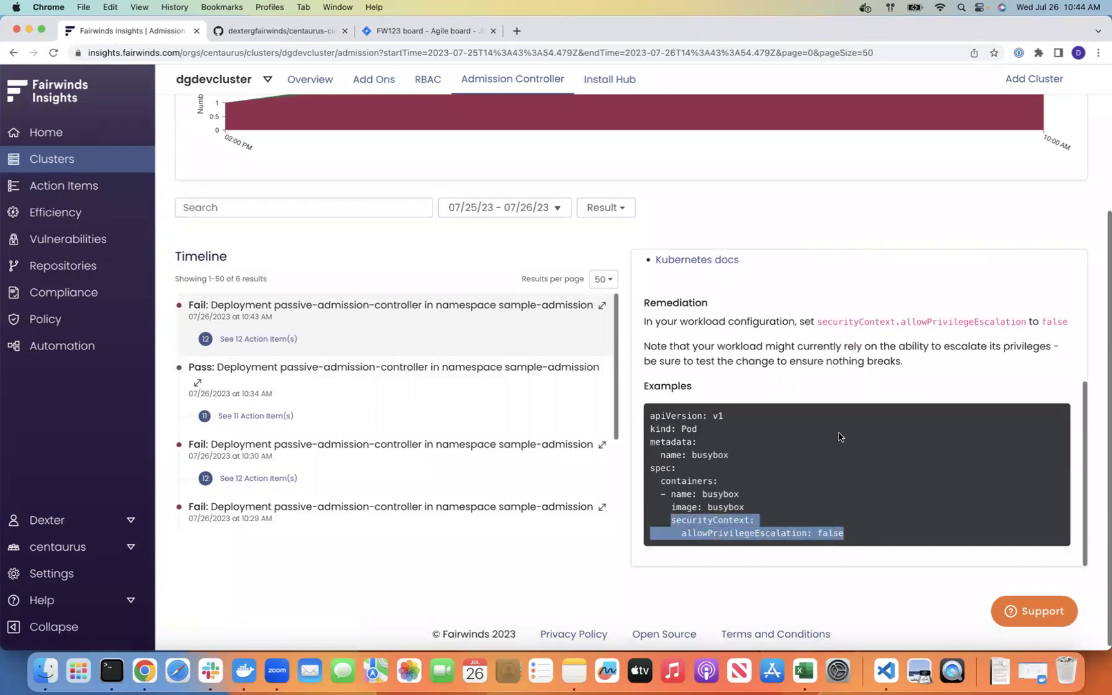
pyautogui.scroll(5, 847, 422)
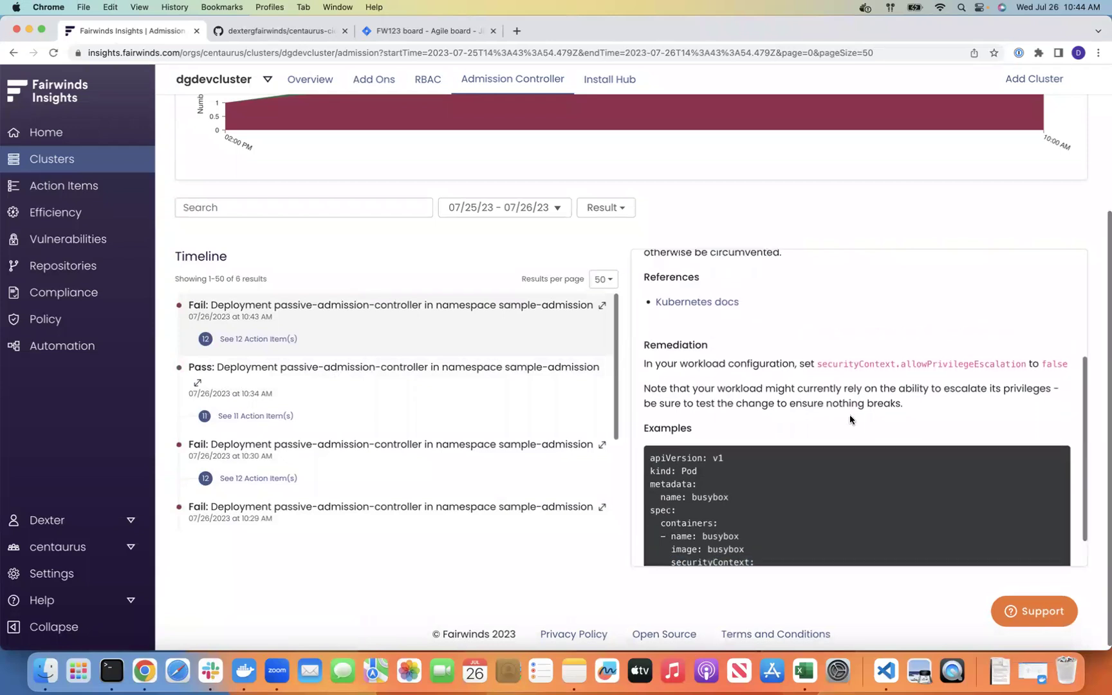
pyautogui.click(1075, 257)
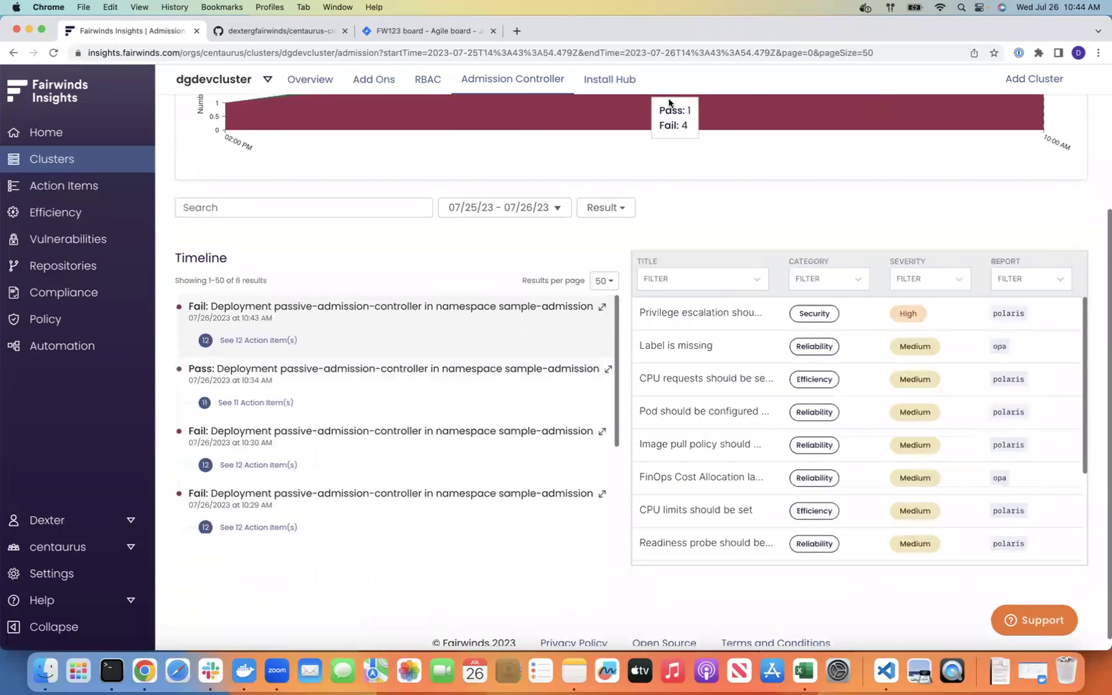
# Enable Passive Mode for dgdevcluster's Admission Controller in the Install Hub and save the settings.
pyautogui.click(609, 79)
pyautogui.scroll(-10, 803, 327)
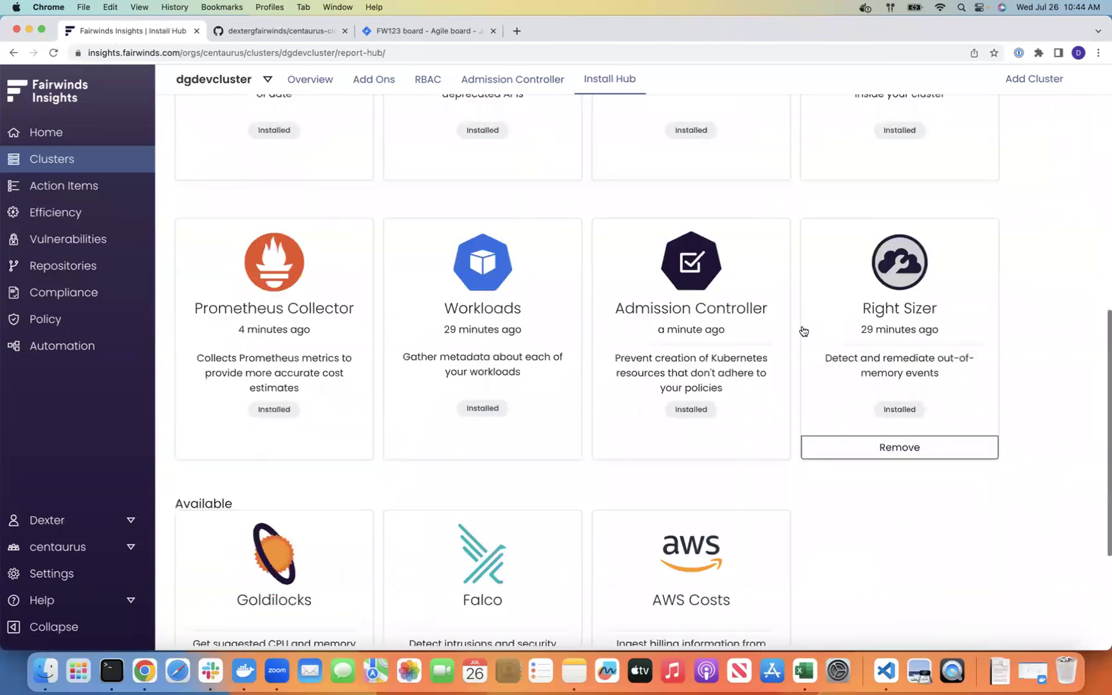
pyautogui.click(753, 272)
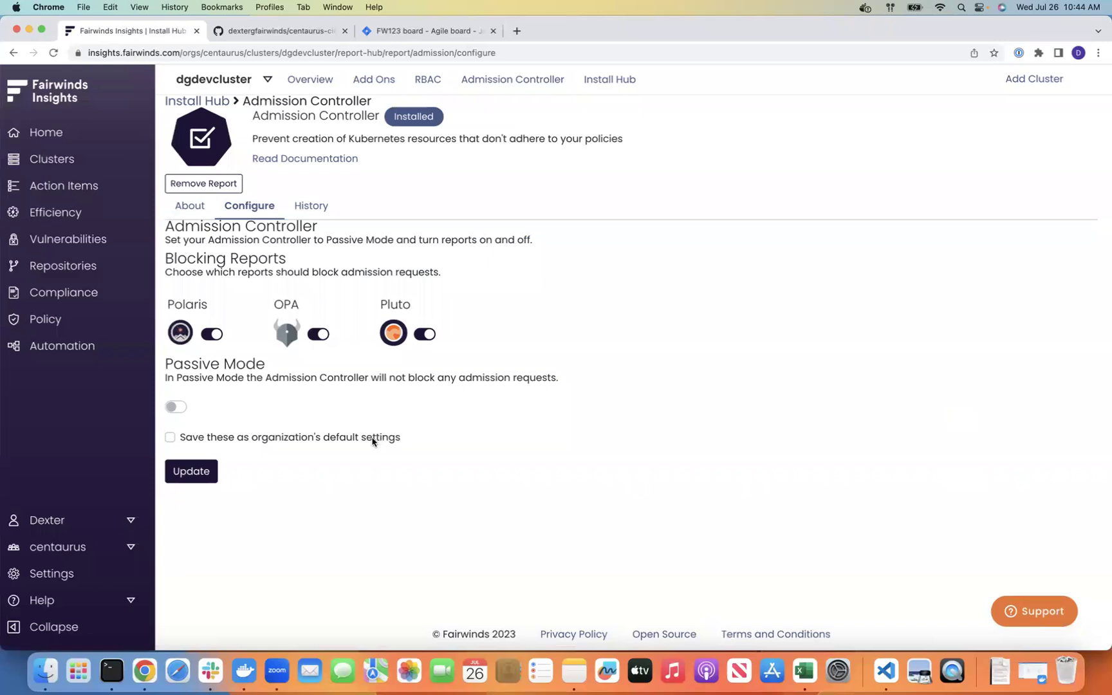
pyautogui.click(176, 407)
pyautogui.click(200, 479)
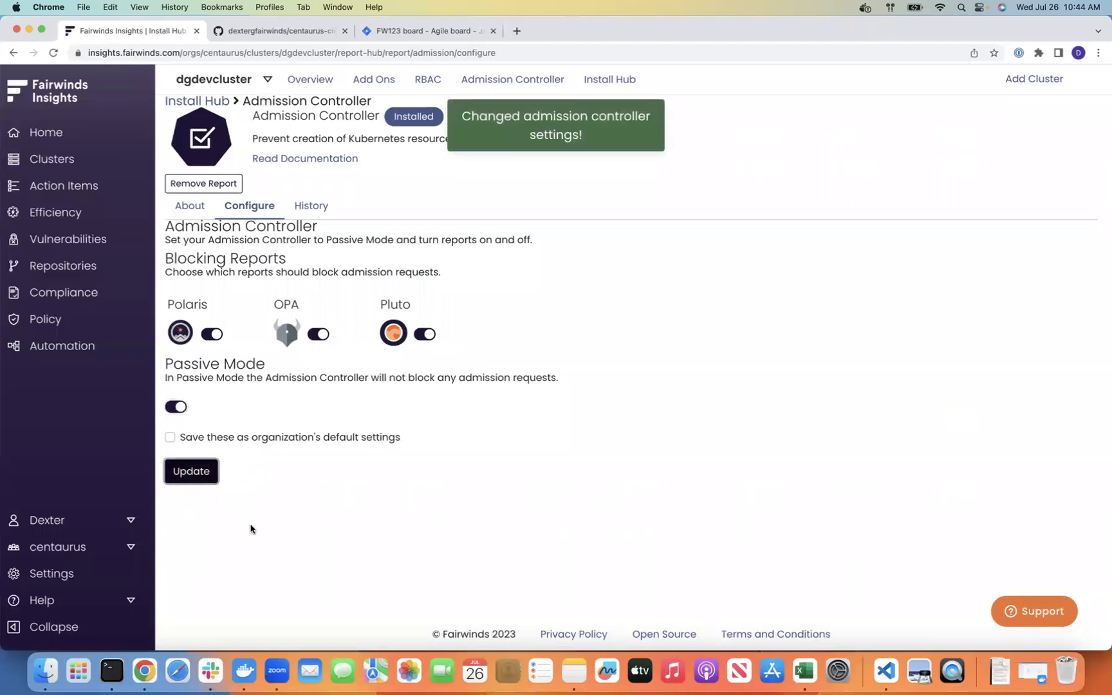
# Open the list of all clusters, switch to Terminal, rerun kubectl apply -f deploy.yaml, and highlight the output line for the passive-admission-controller deployment.
pyautogui.click(71, 166)
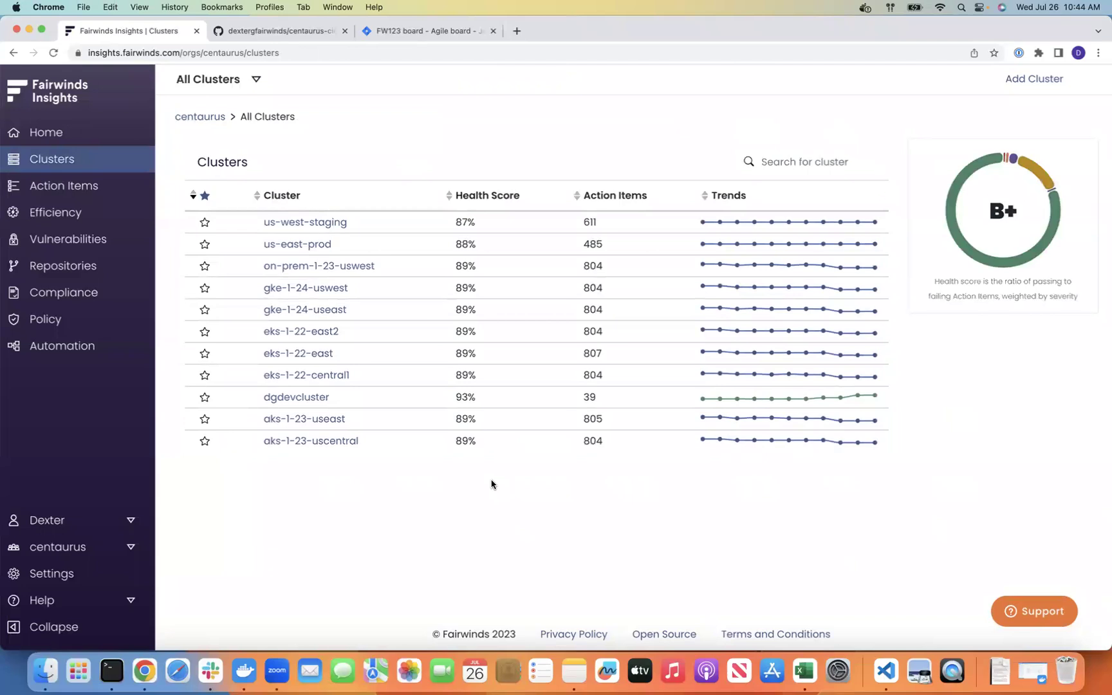
pyautogui.click(112, 673)
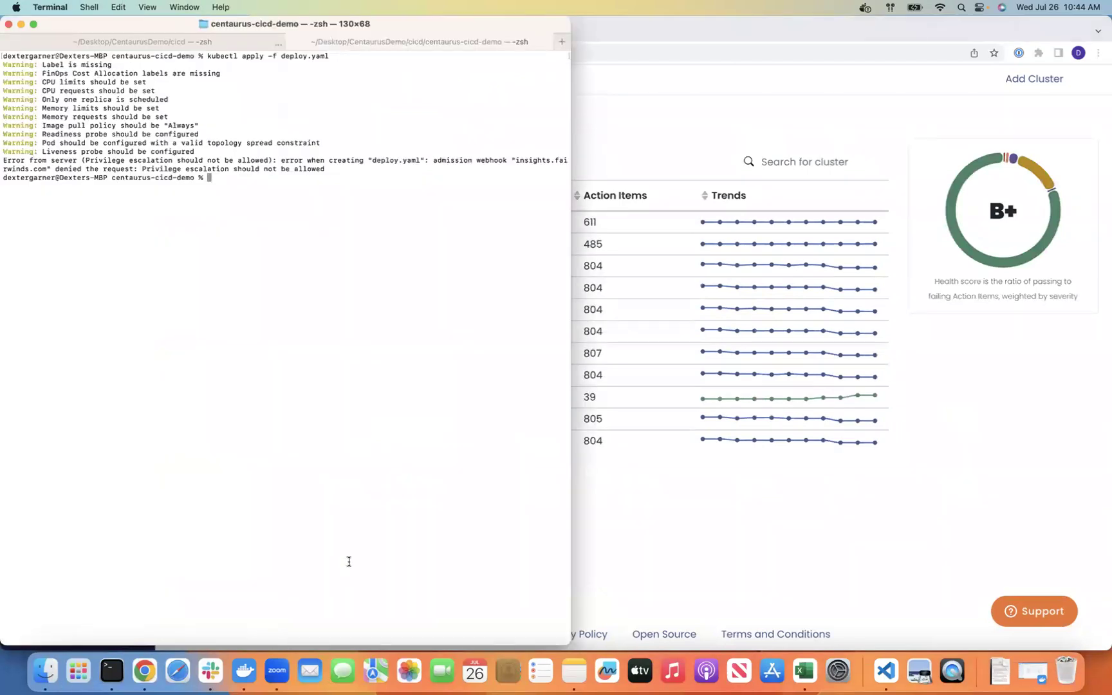
pyautogui.press('Up')
pyautogui.press('Return')
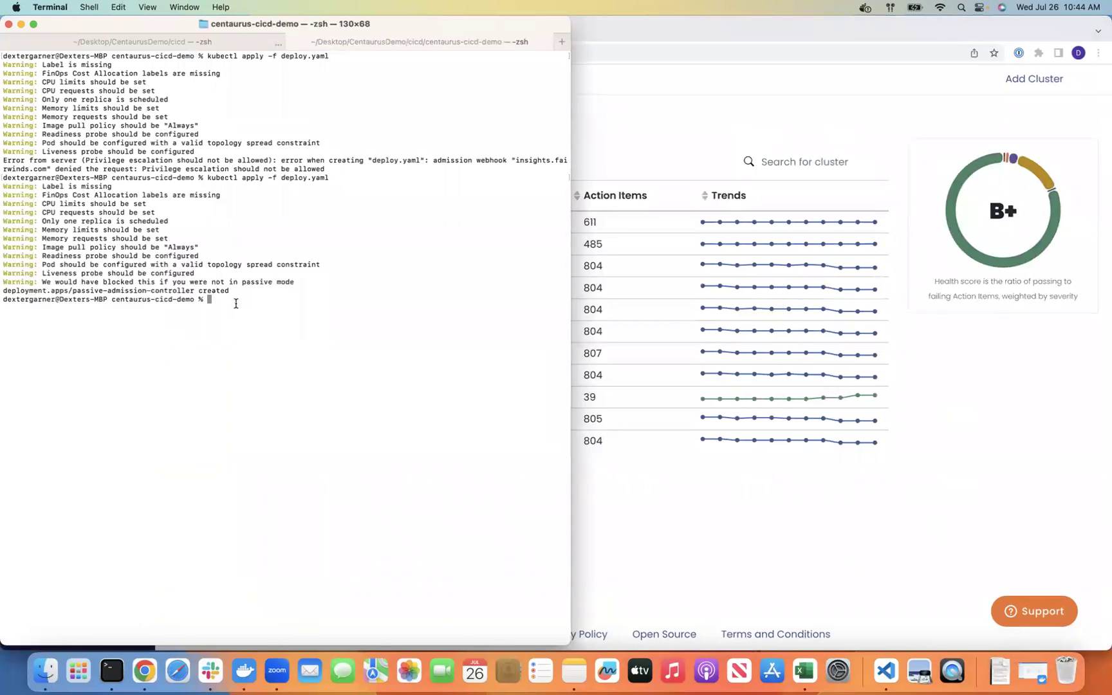
pyautogui.moveTo(236, 291); pyautogui.dragTo(2, 291)
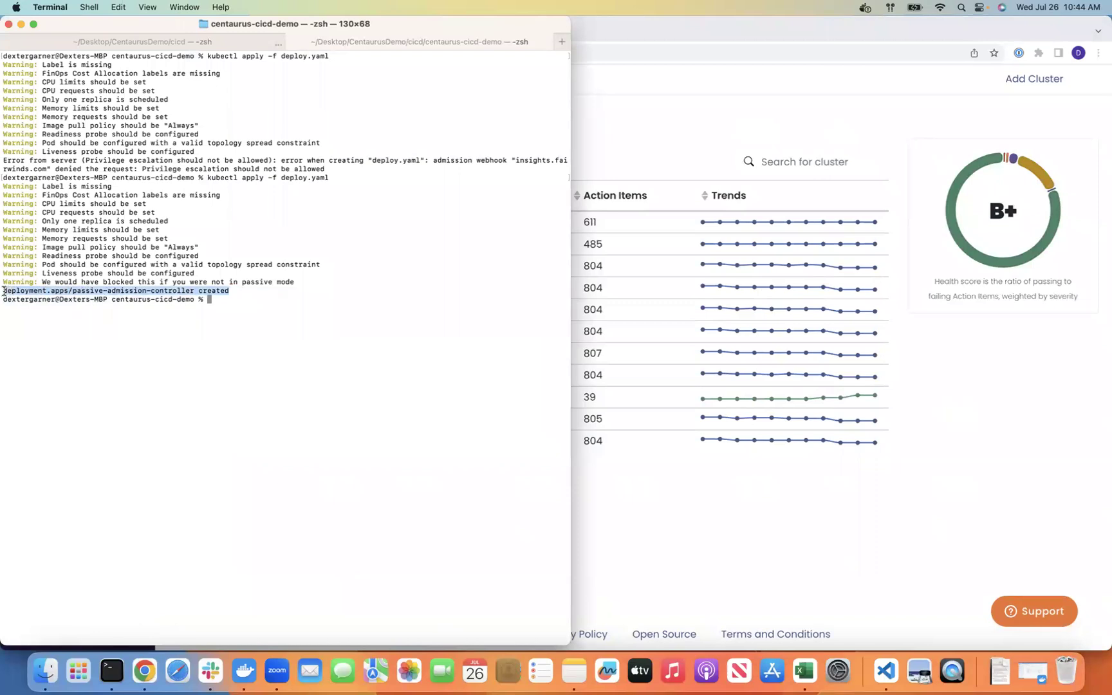
pyautogui.click(275, 331)
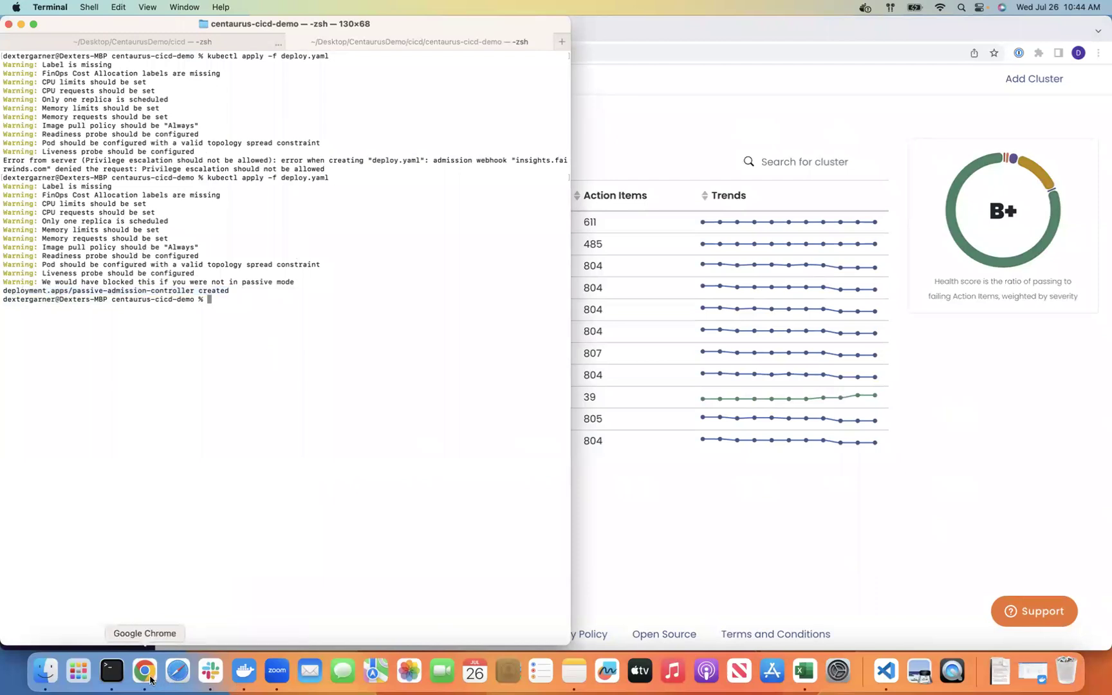
# Switch back to Chrome, open dgdevcluster's Admission Controller page, and examine the latest requests in the timeline.
pyautogui.click(672, 522)
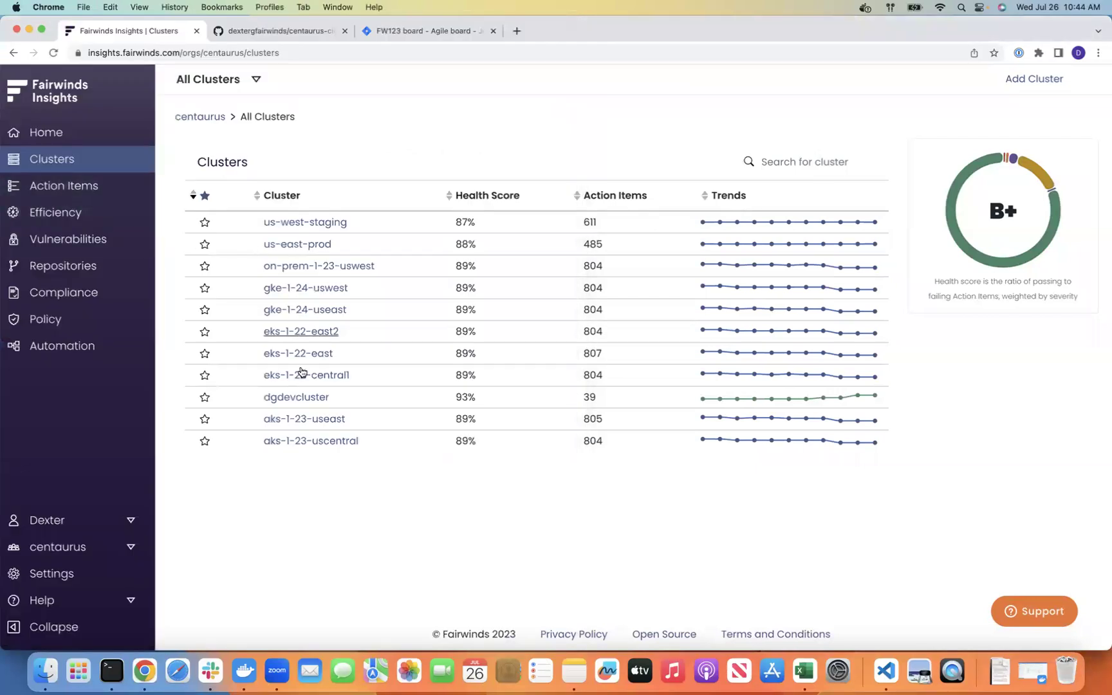
pyautogui.click(297, 396)
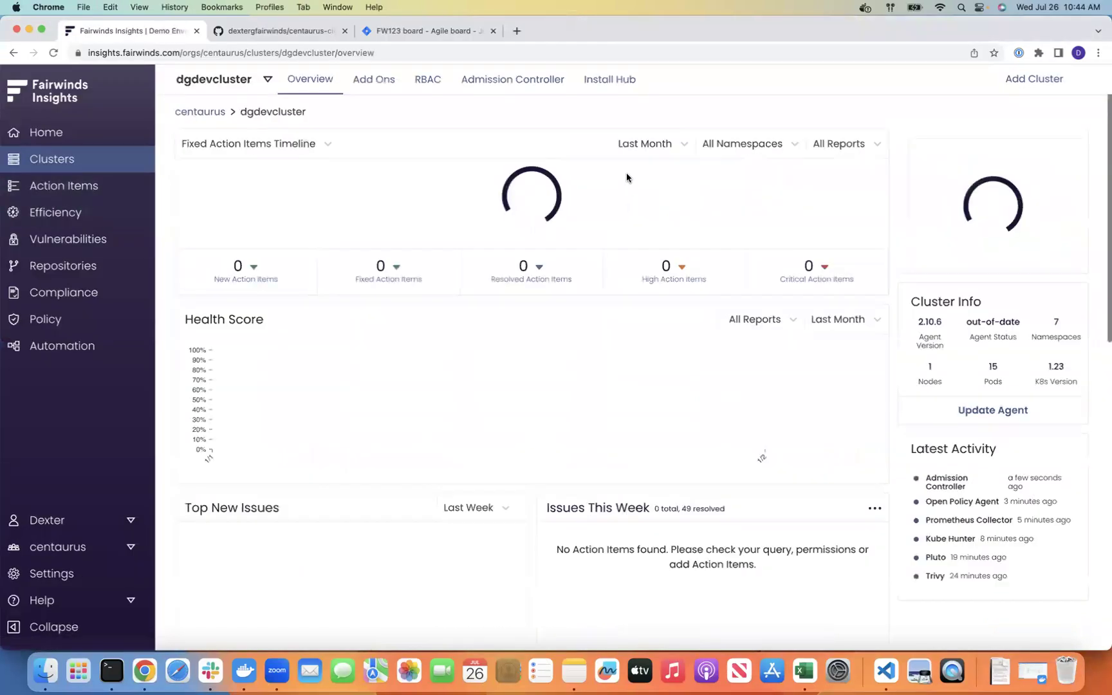
pyautogui.click(520, 83)
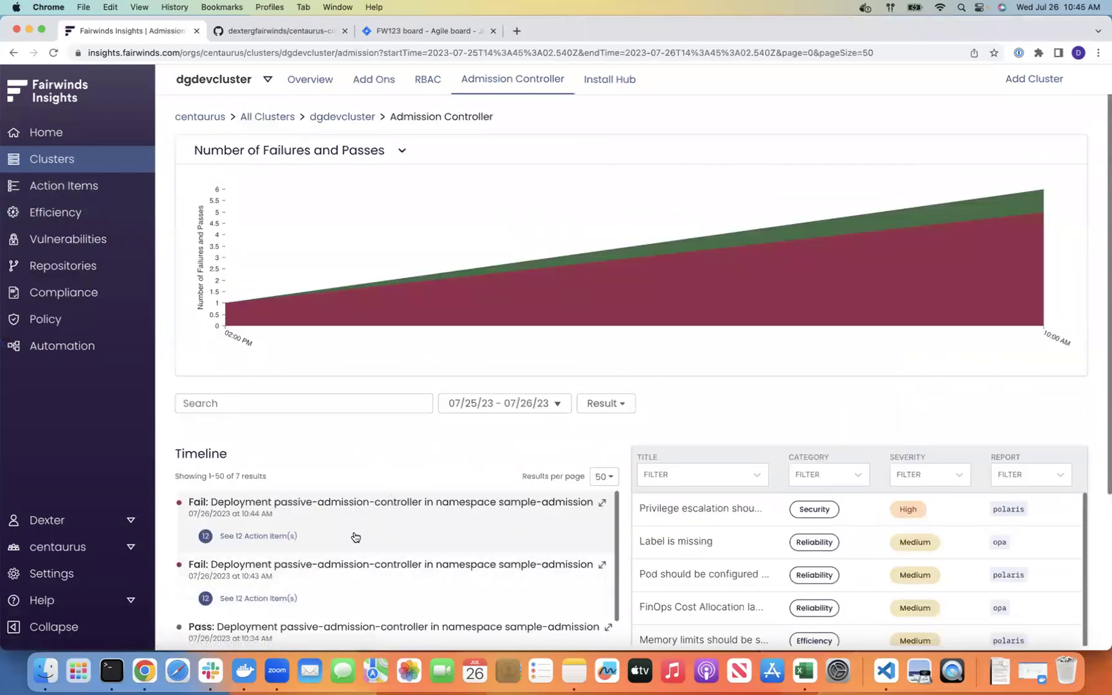
pyautogui.scroll(-2, 328, 533)
pyautogui.scroll(2, 318, 529)
pyautogui.scroll(-2, 381, 473)
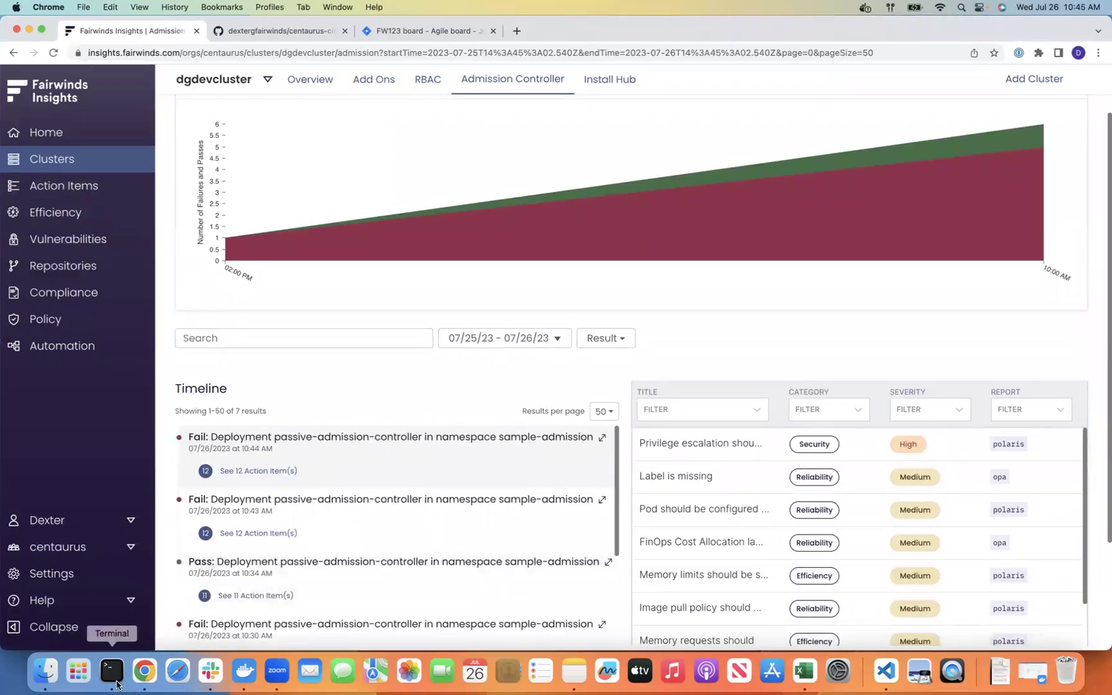
# Switch to Terminal and run kubectl get deployments passive-admission-controller -n sample-admission, copying the deployment name from deploy.yaml in the code editor.
pyautogui.click(112, 671)
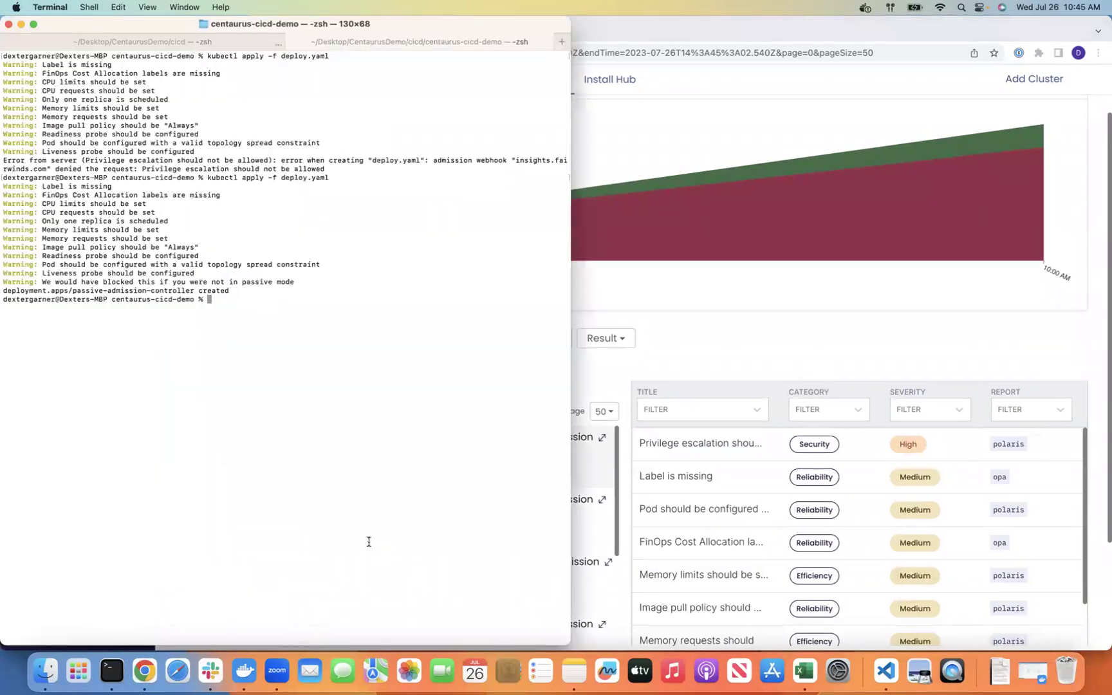
pyautogui.write('kubectl get deployments')
pyautogui.hotkey('ctrl', 'Up')
pyautogui.click(992, 450)
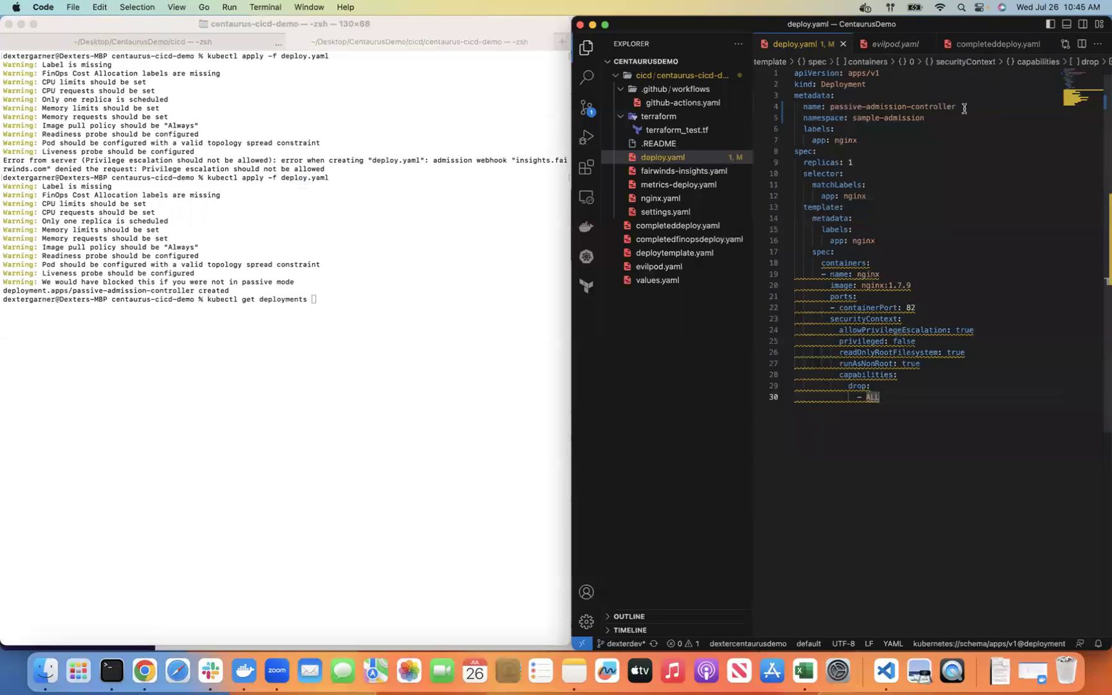
pyautogui.moveTo(958, 107); pyautogui.dragTo(832, 105)
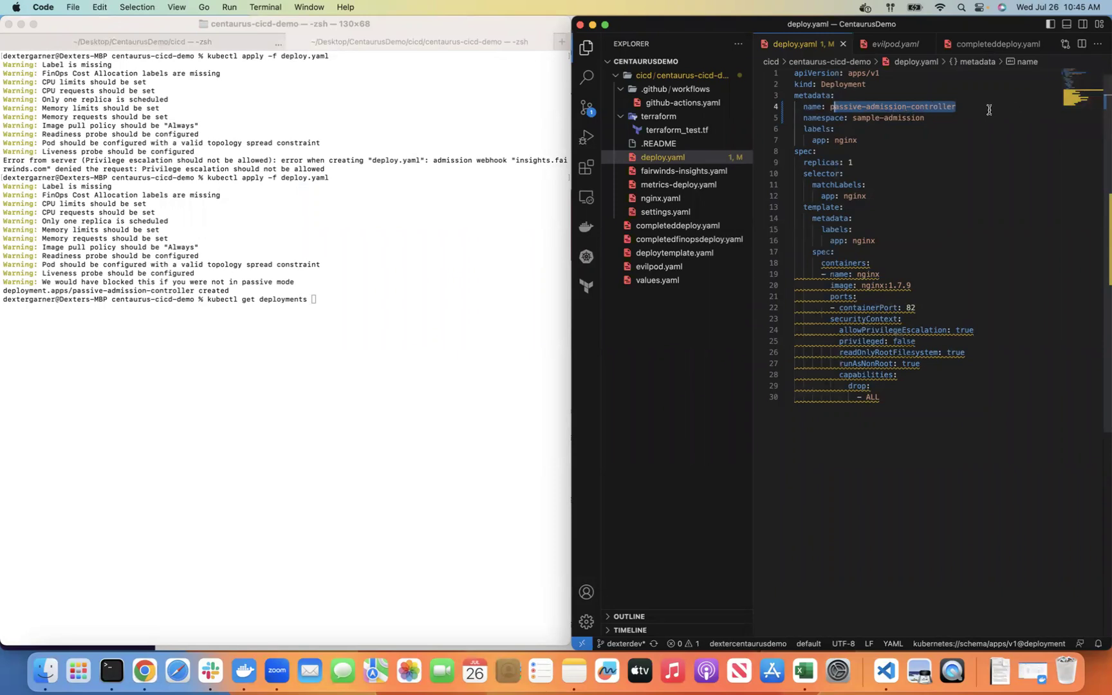
pyautogui.moveTo(958, 106); pyautogui.dragTo(830, 107)
pyautogui.press('super+c')
pyautogui.click(431, 305)
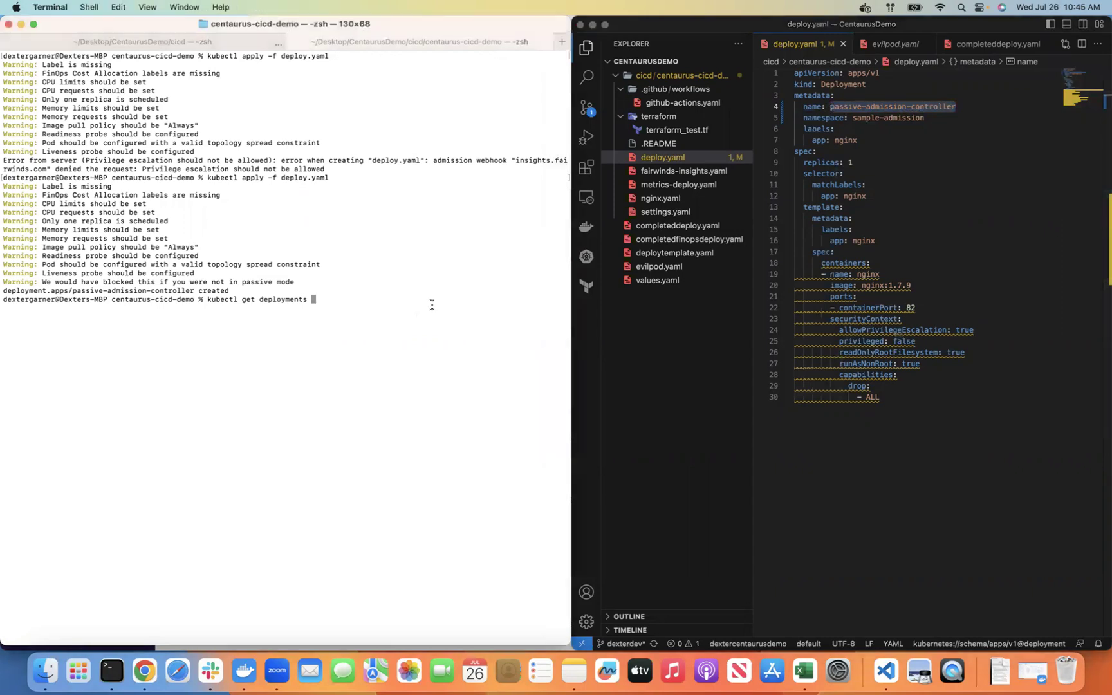
pyautogui.press('super+v')
pyautogui.write('-n sample-admission')
pyautogui.press('Return')
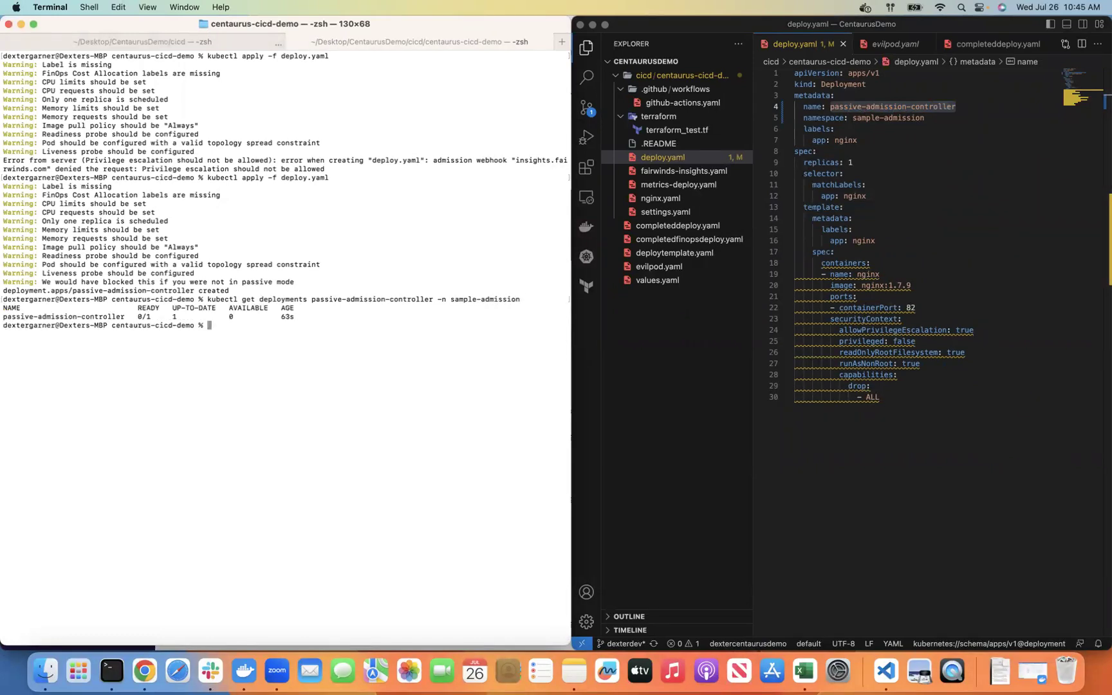